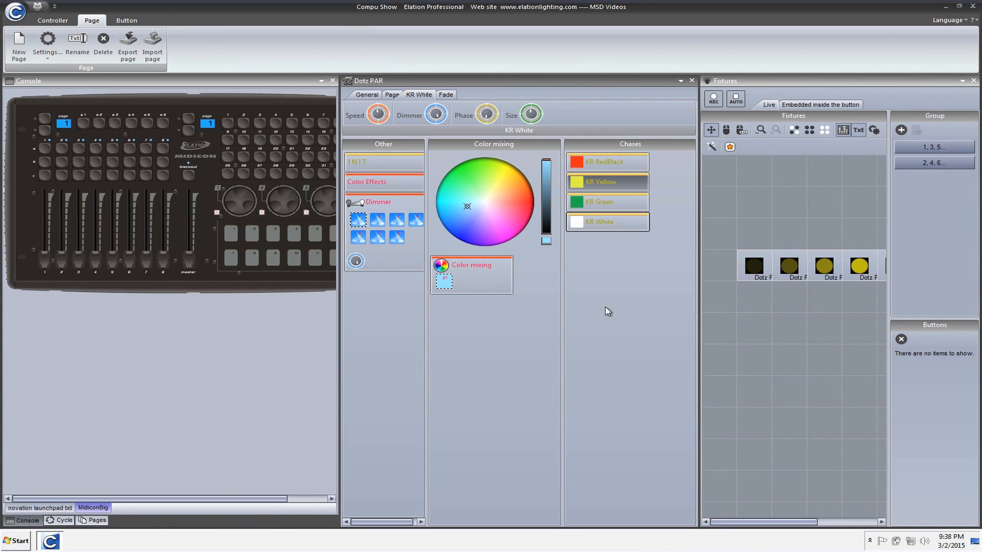
Step: Preview the KR RedBlack, KR Green and KR White chases on the Dotz PAR fixtures
left_click(625, 161)
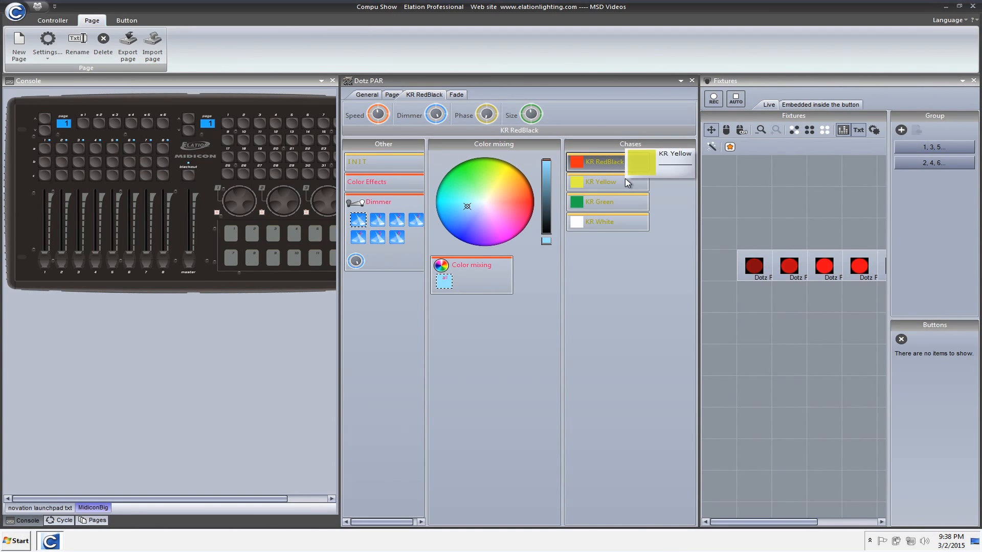
left_click(607, 203)
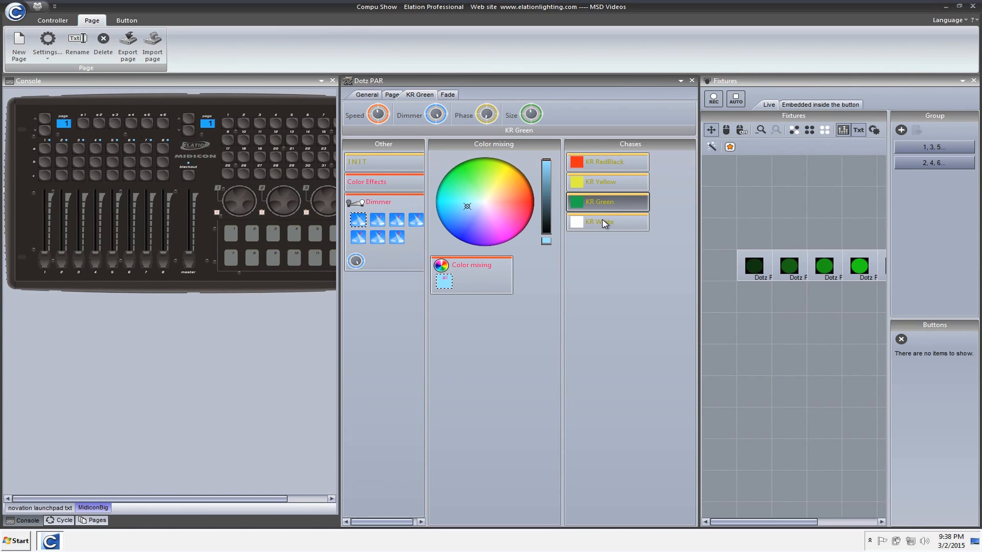
left_click(603, 220)
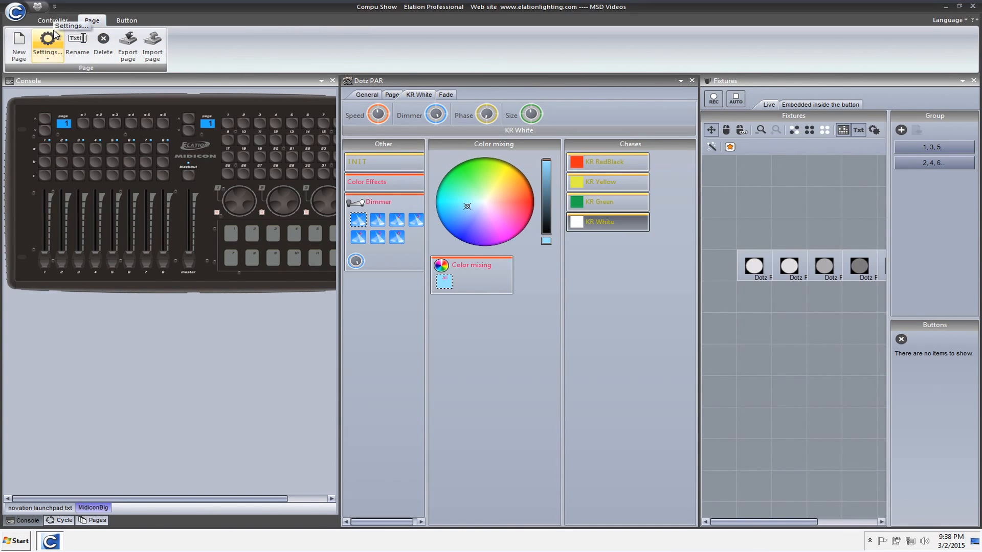
Step: Create a new compression named KR in the Dotz PAR page settings
left_click(50, 49)
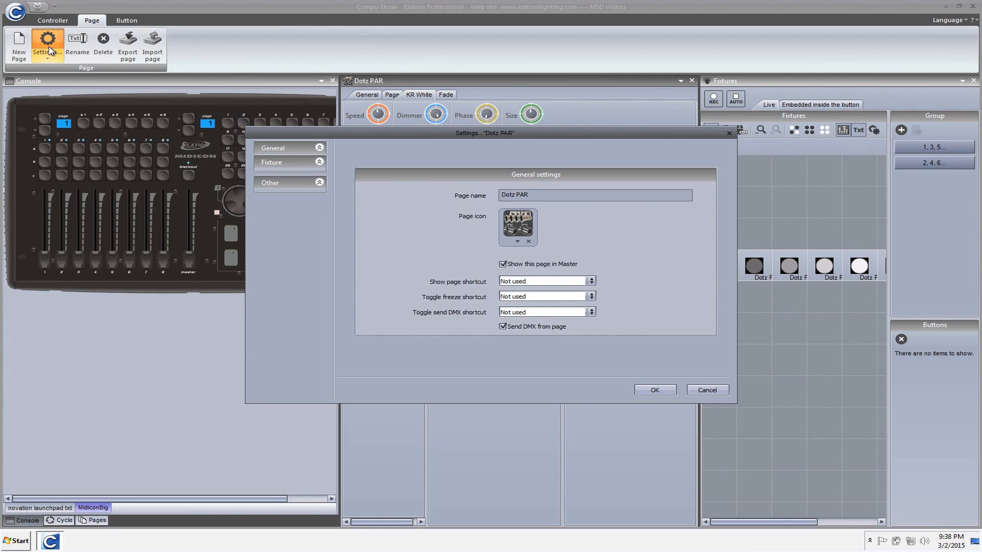
left_click(274, 287)
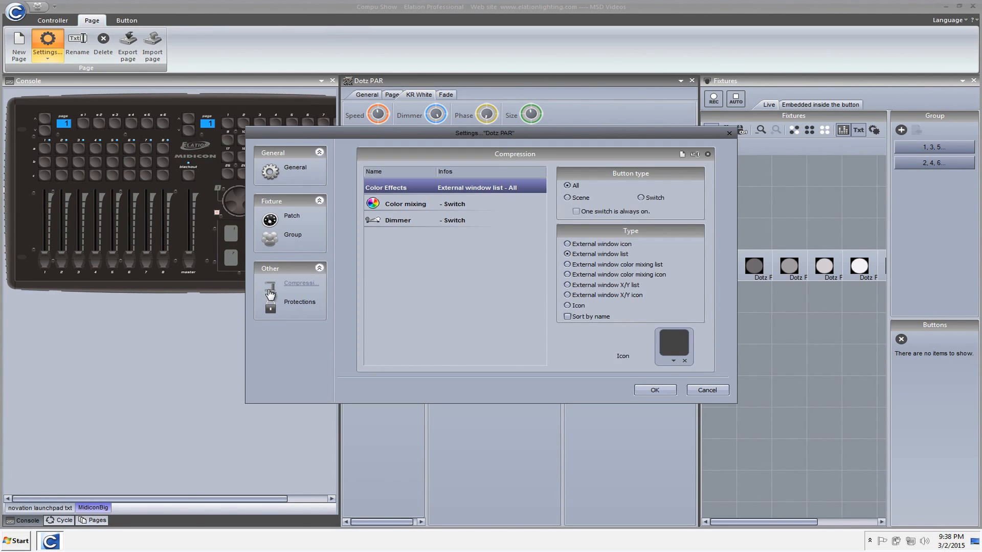
left_click(683, 154)
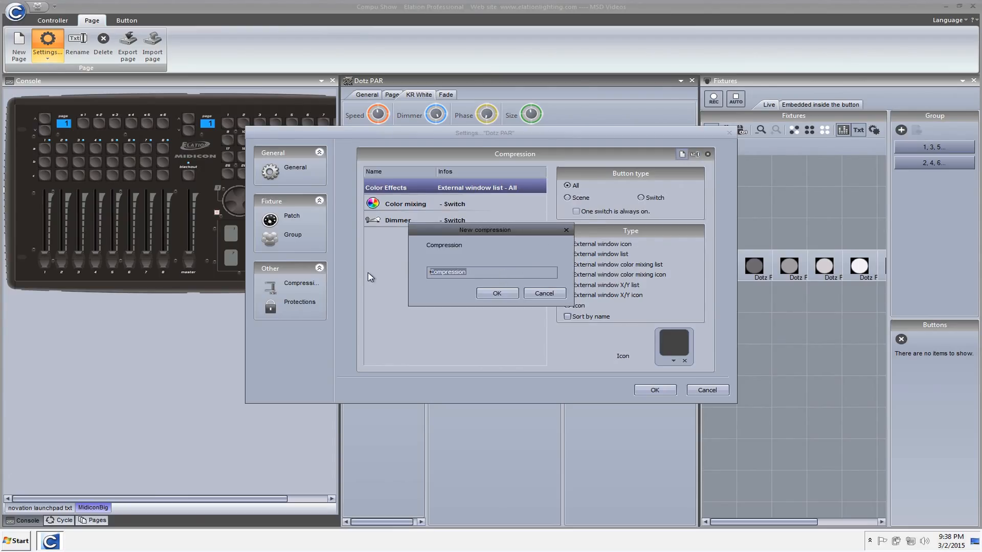
type("KR")
left_click(497, 293)
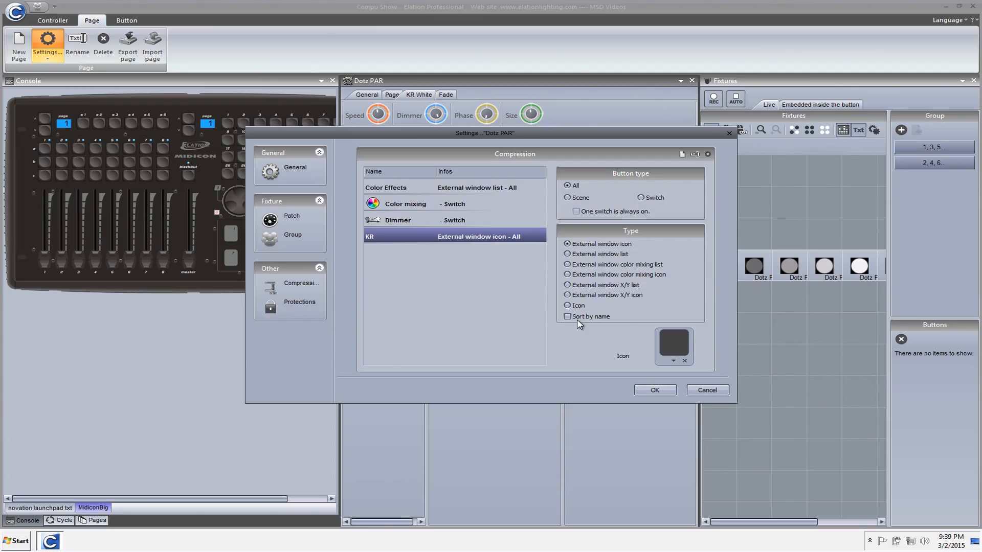
Step: Set the KR compression's type to Icon, give it the coloured squares image and apply the page settings
left_click(567, 307)
left_click(668, 360)
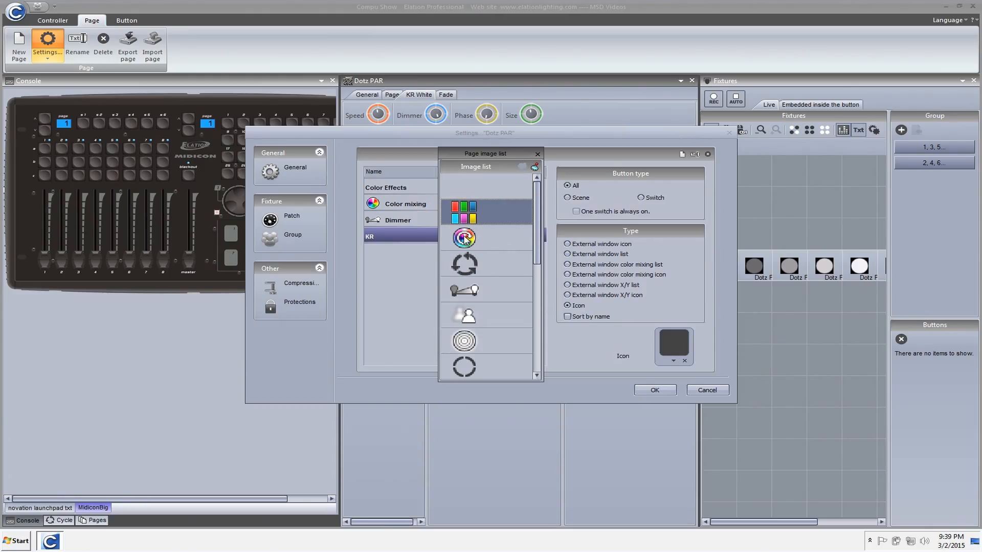
left_click_drag(541, 216, 537, 192)
left_click(461, 224)
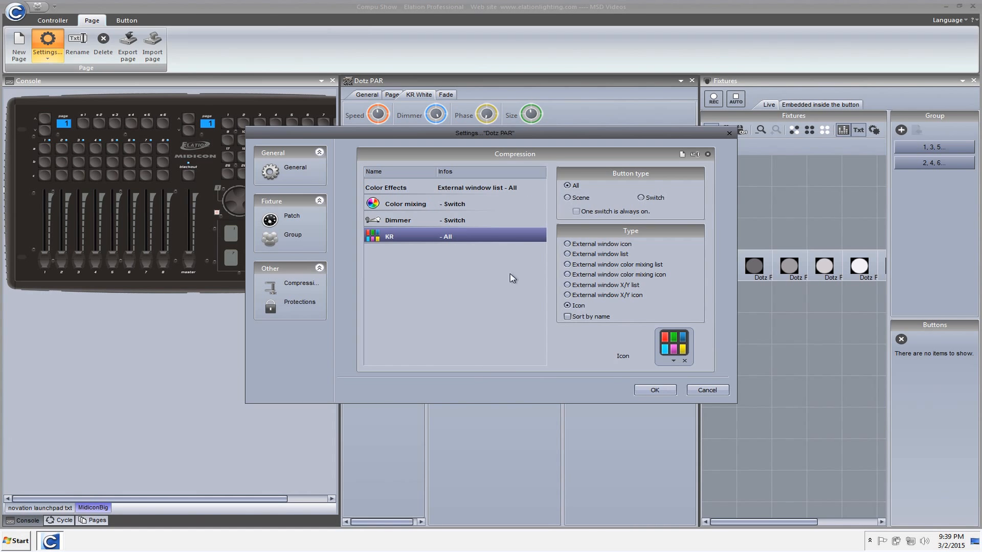
left_click(655, 391)
Step: Test the green, red and yellow chases from the compressed KR button, finishing on KR RedBlack
left_click(618, 179)
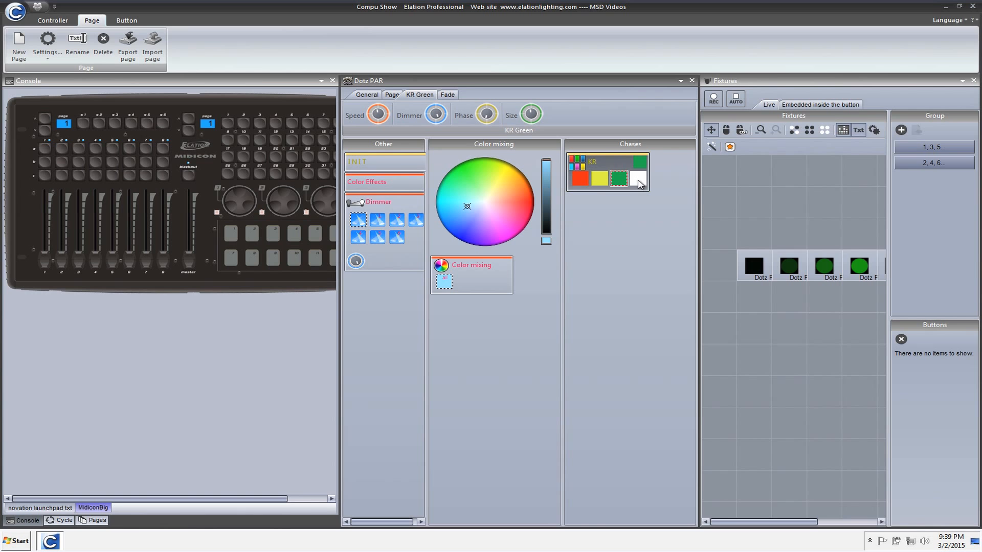
left_click(580, 178)
left_click(605, 187)
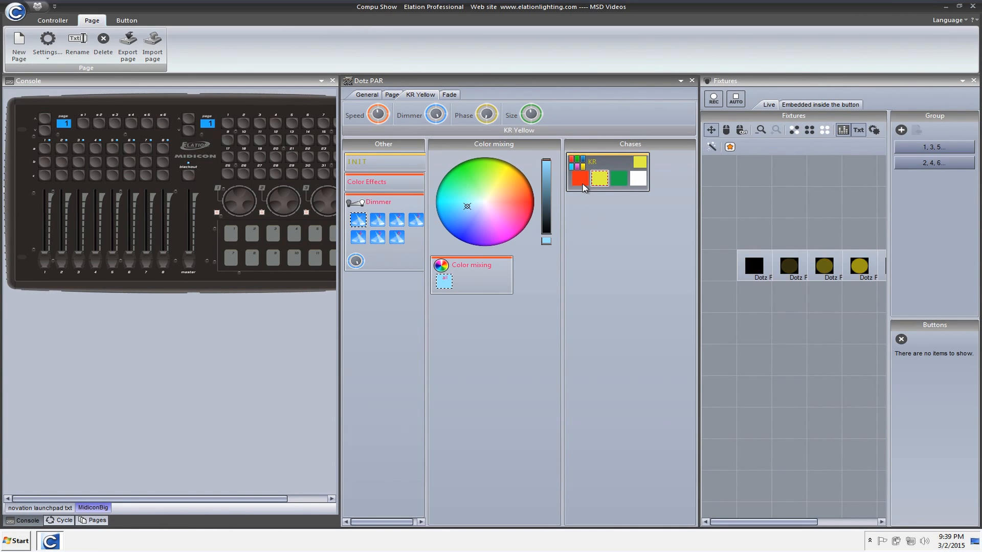
left_click(583, 184)
left_click(614, 182)
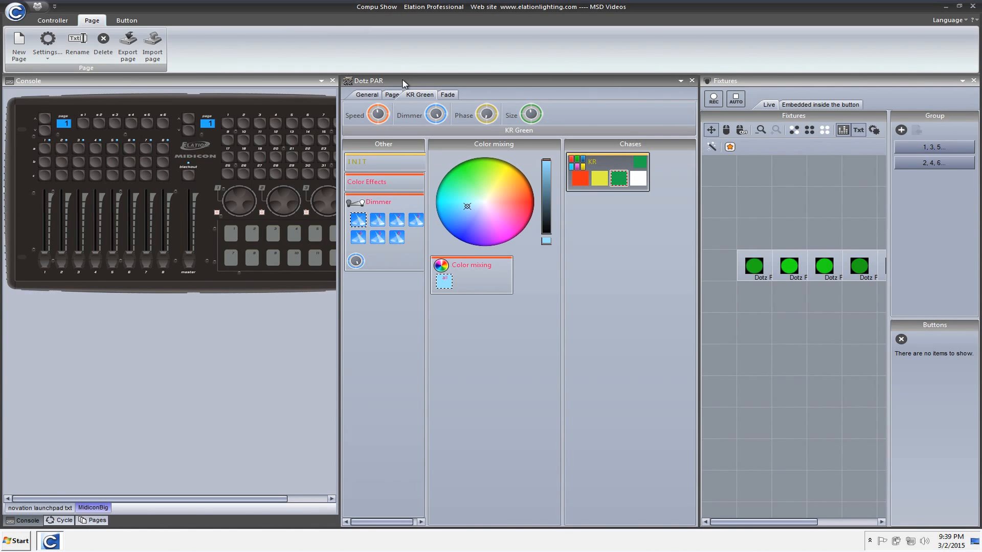
left_click(581, 178)
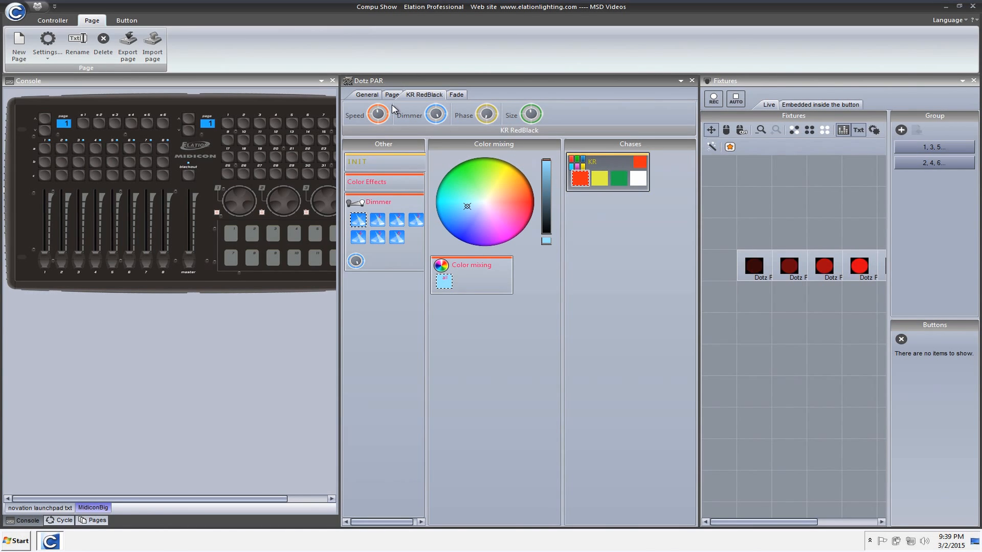
Step: Change the KR compression's type to External window icon and apply the page settings
left_click(46, 43)
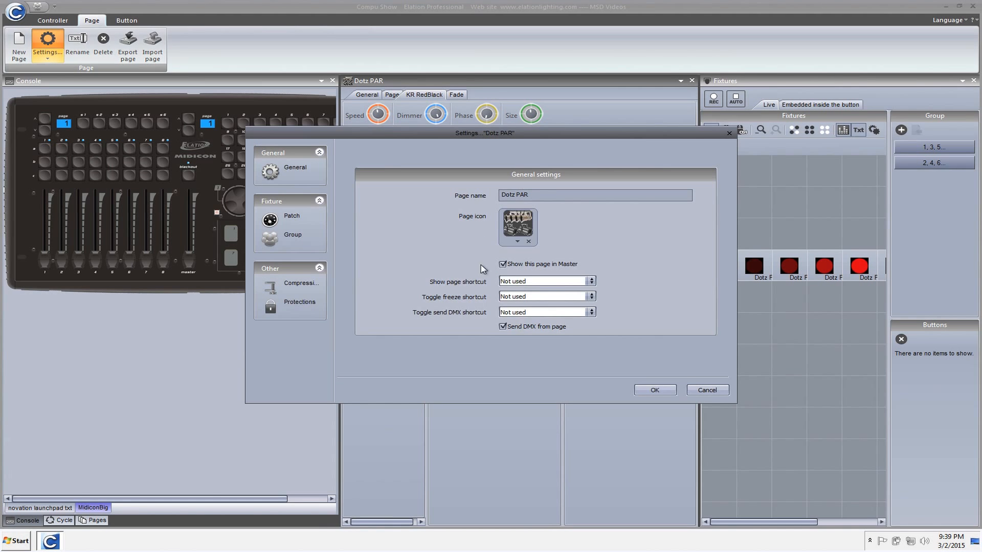
left_click(313, 293)
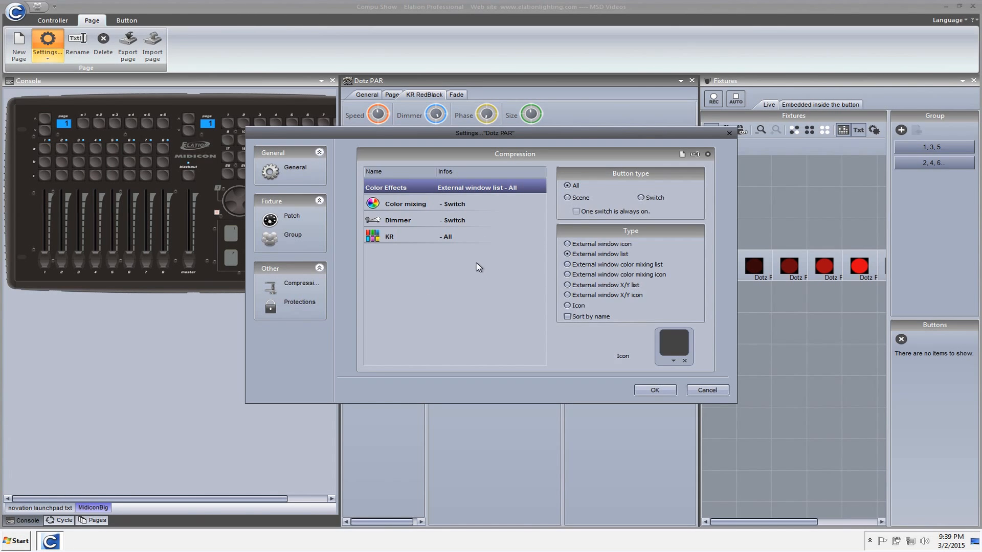
left_click(450, 237)
left_click(601, 245)
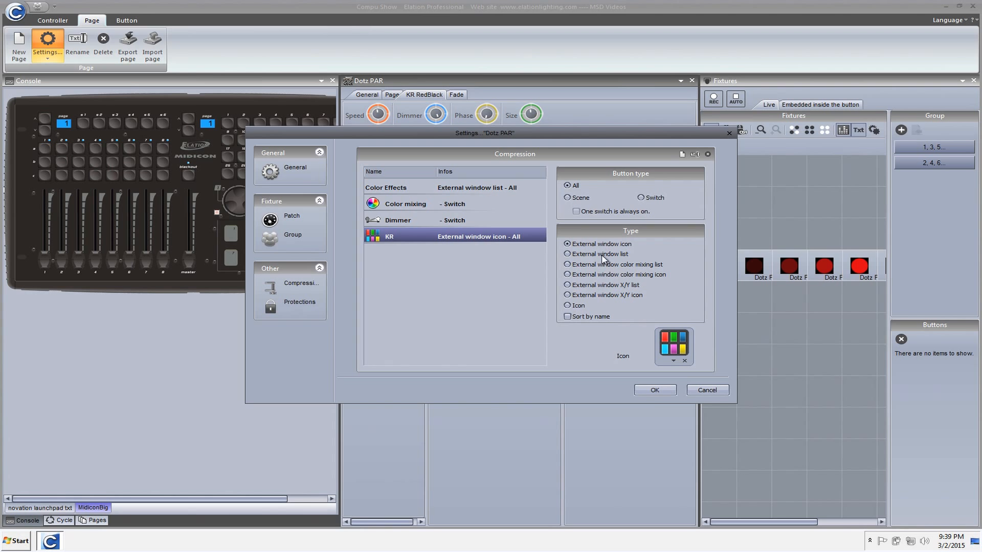
left_click(655, 390)
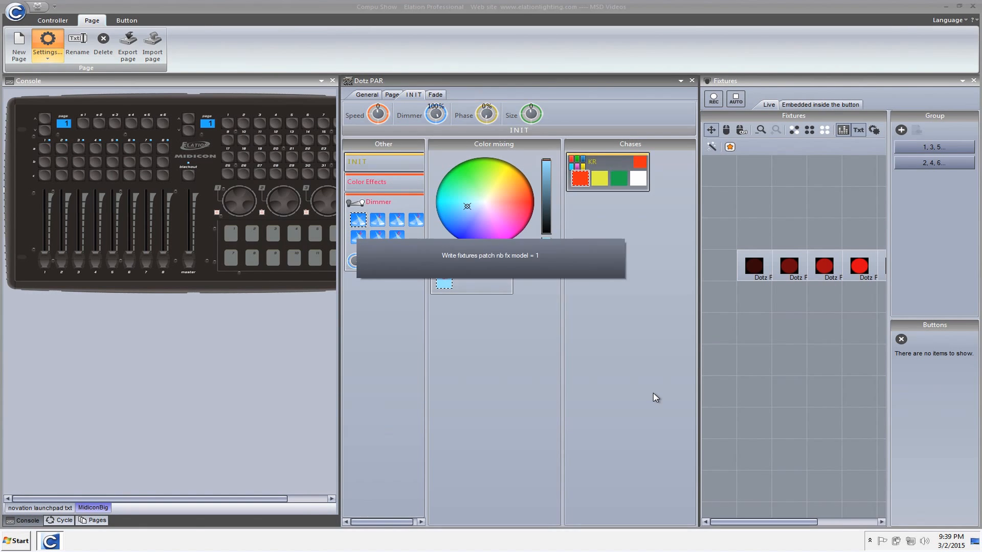
Step: Try the chases in the KR icon window, and pin and unpin the window to check how it stays open
left_click(621, 166)
left_click(589, 167)
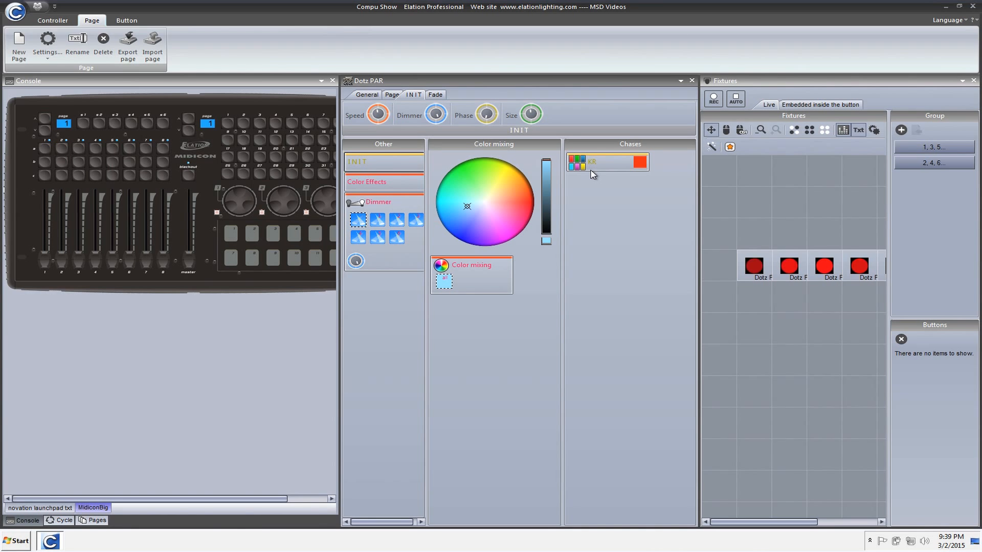
left_click(600, 162)
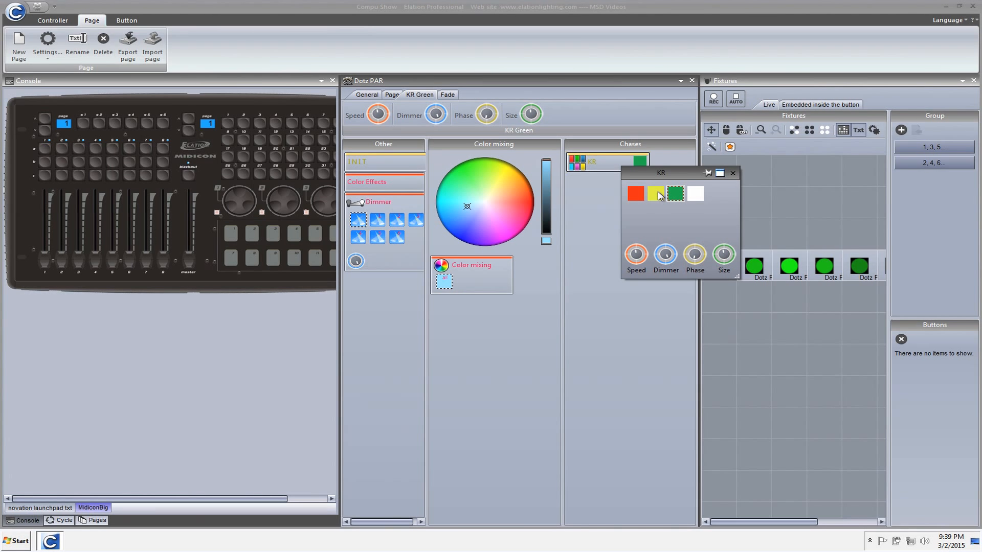
left_click(708, 173)
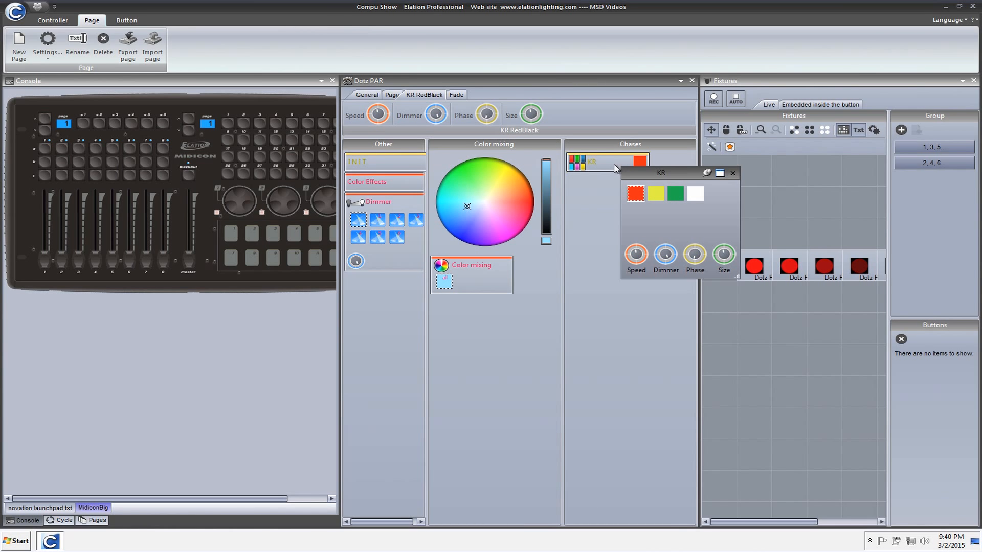
left_click(711, 173)
left_click(626, 324)
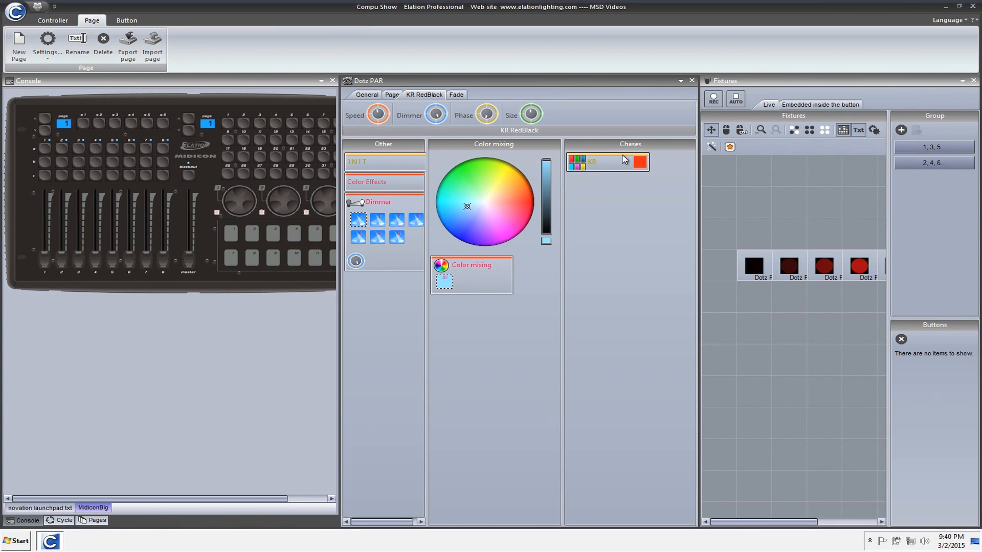
mouse_move(615, 171)
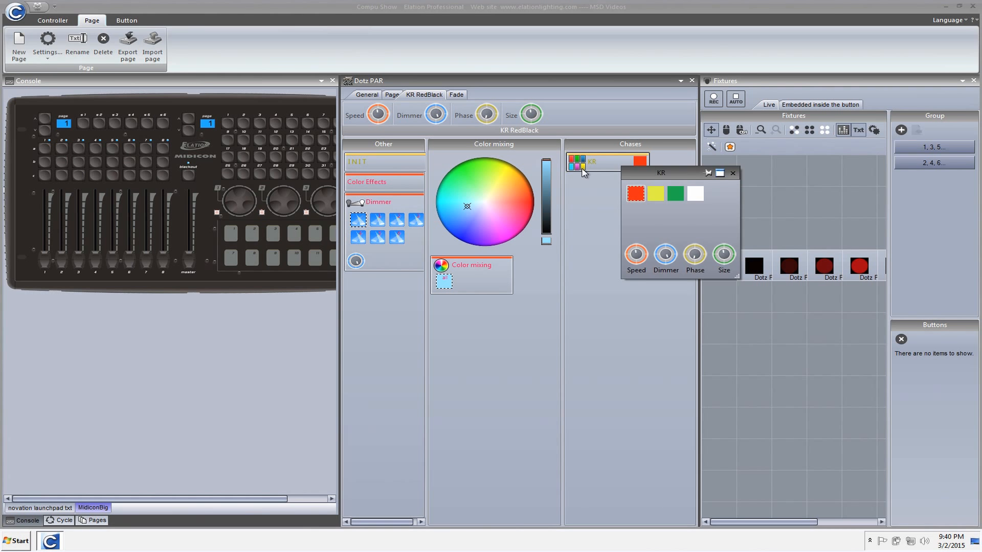
Step: Change the KR compression's type to External window list and apply the page settings
left_click(45, 50)
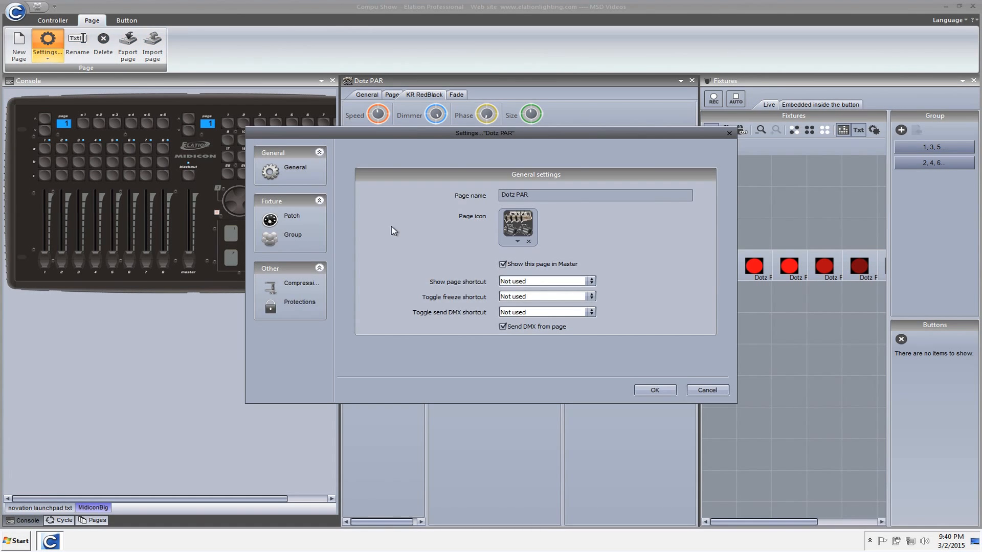
left_click(294, 284)
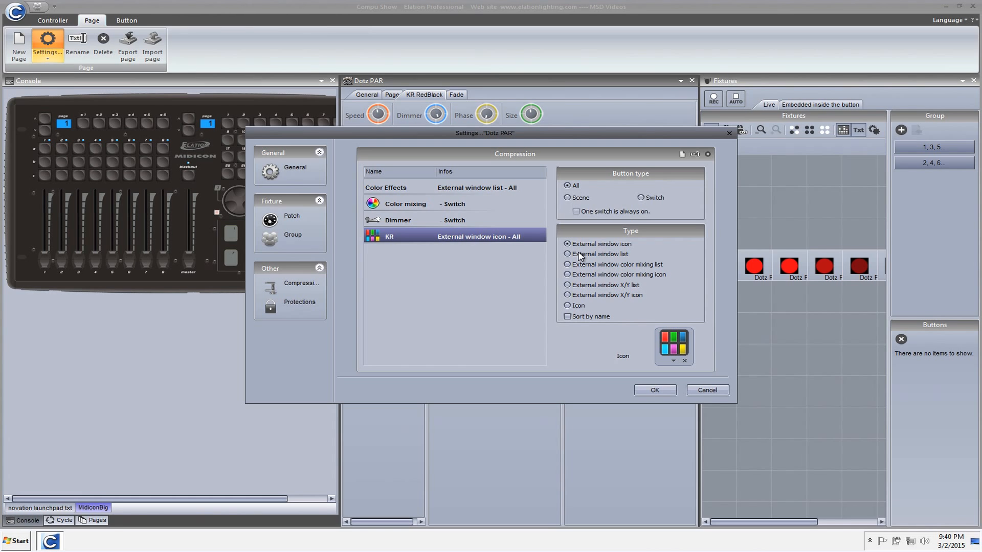
left_click(654, 391)
Step: Run the KR Green and KR White chases from the KR list window and enlarge the window to fit all four chases
left_click(608, 162)
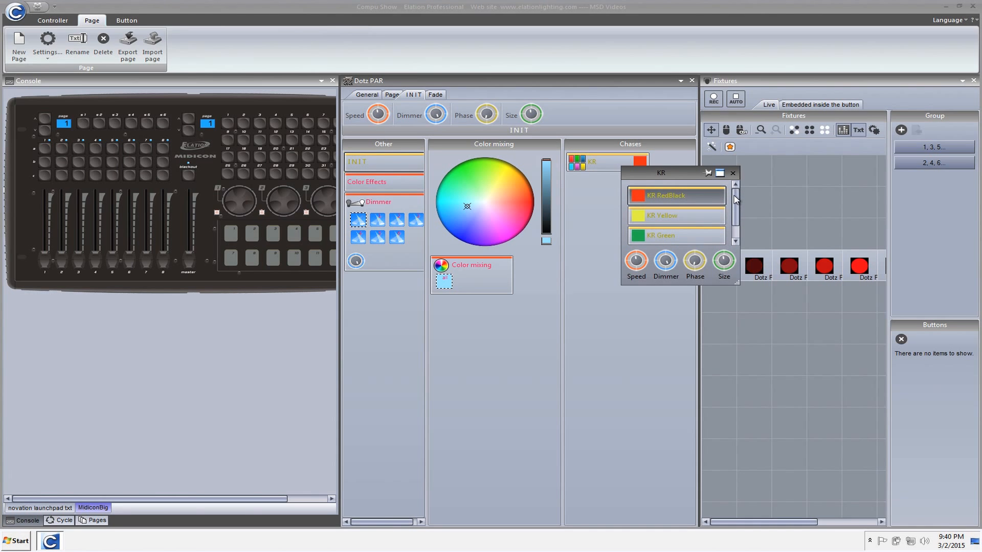
scroll(728, 237, "down", 1)
left_click(675, 215)
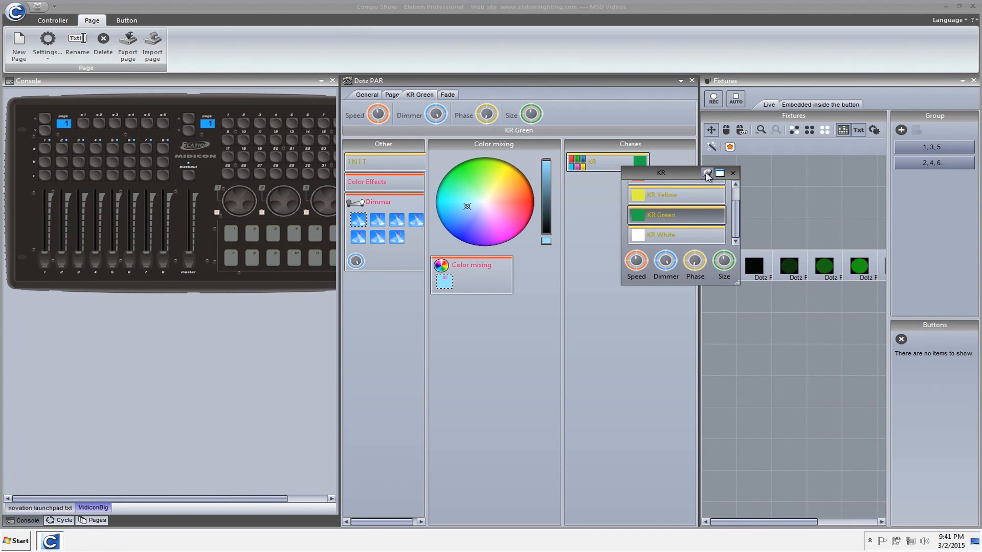
left_click(709, 232)
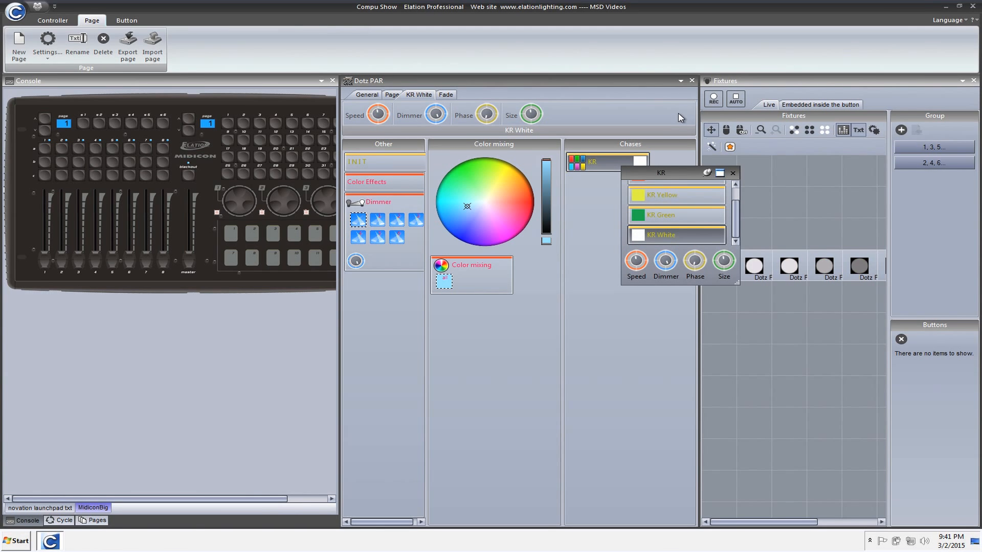
left_click_drag(732, 278, 966, 380)
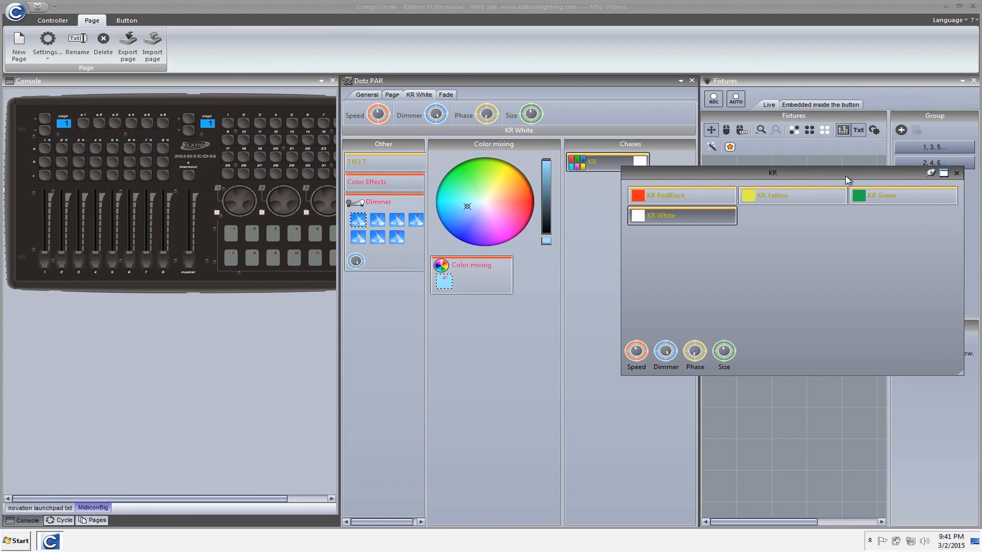
left_click(930, 173)
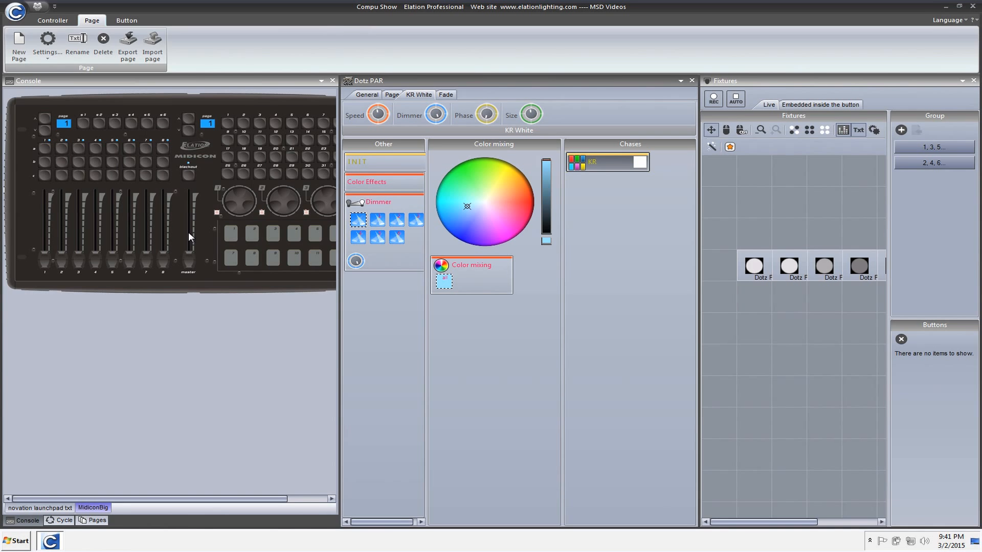
Step: Open the command setup of console fader 1 and examine the available live compression commands
double_click(41, 266)
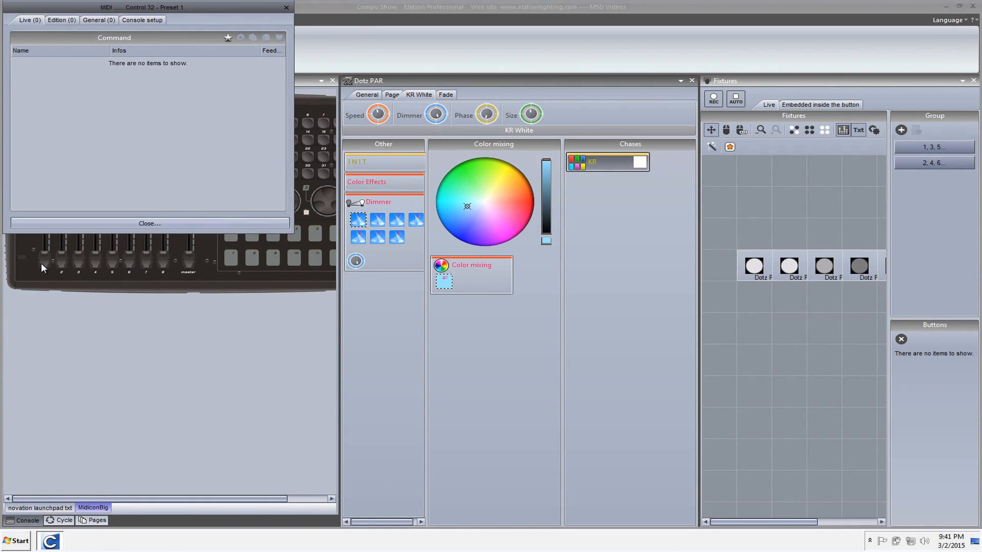
left_click(228, 37)
mouse_move(251, 53)
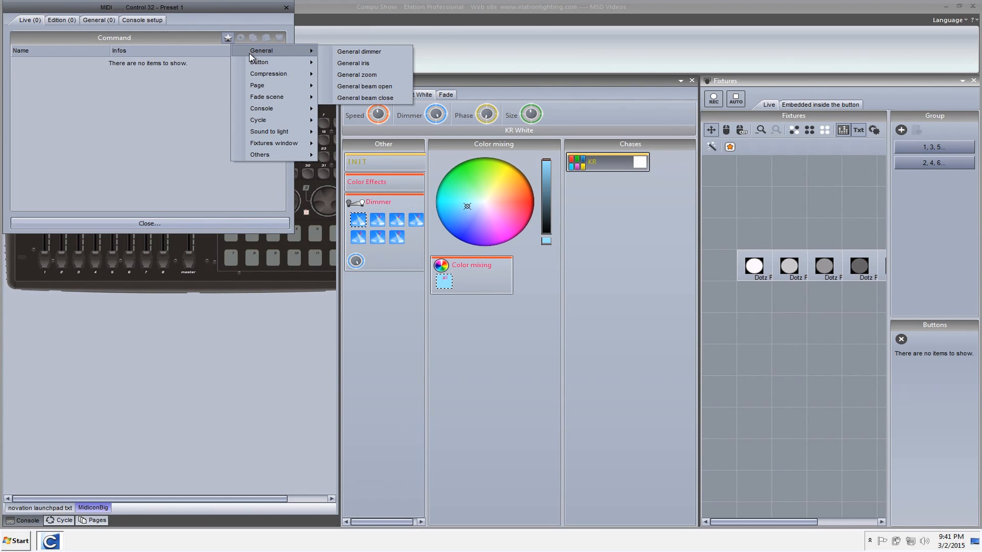
mouse_move(264, 76)
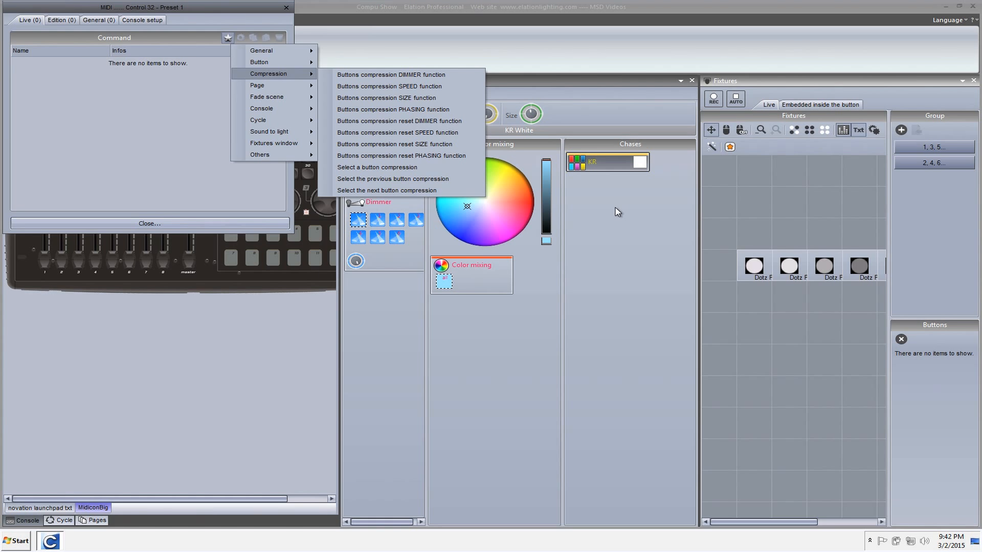
Step: Examine the general and live commands available for the fader, including the Virtual Selector command's settings
left_click(93, 22)
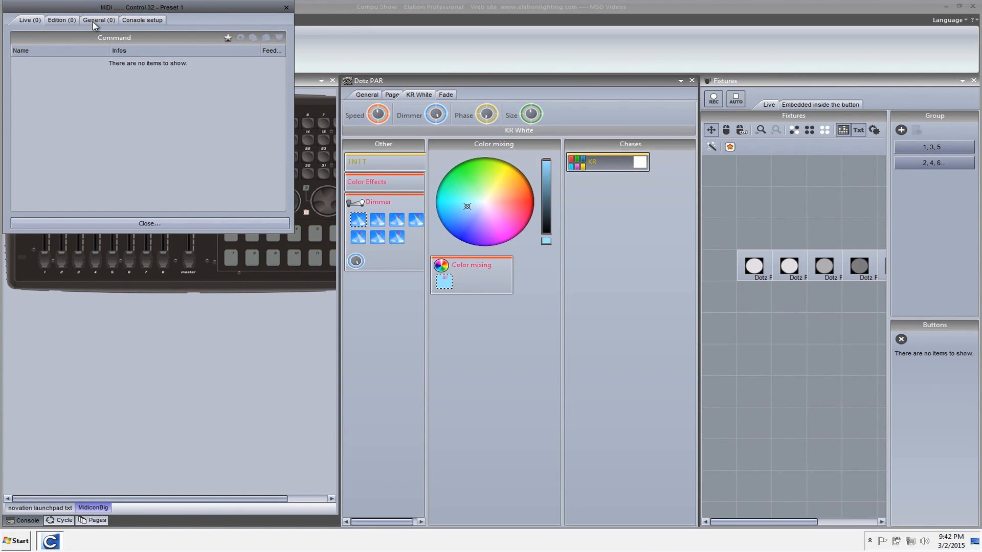
left_click(92, 22)
left_click(68, 21)
left_click(90, 21)
left_click(228, 38)
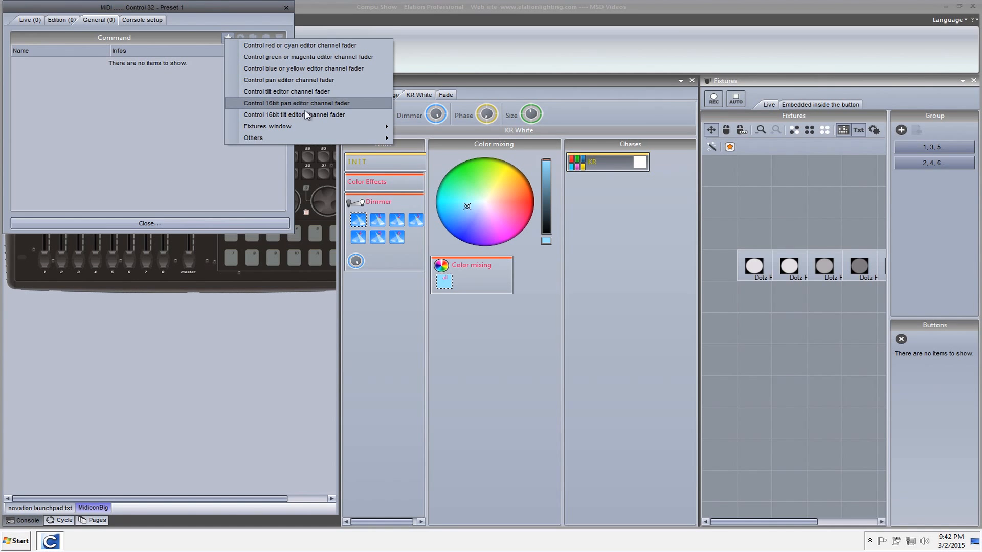
mouse_move(367, 136)
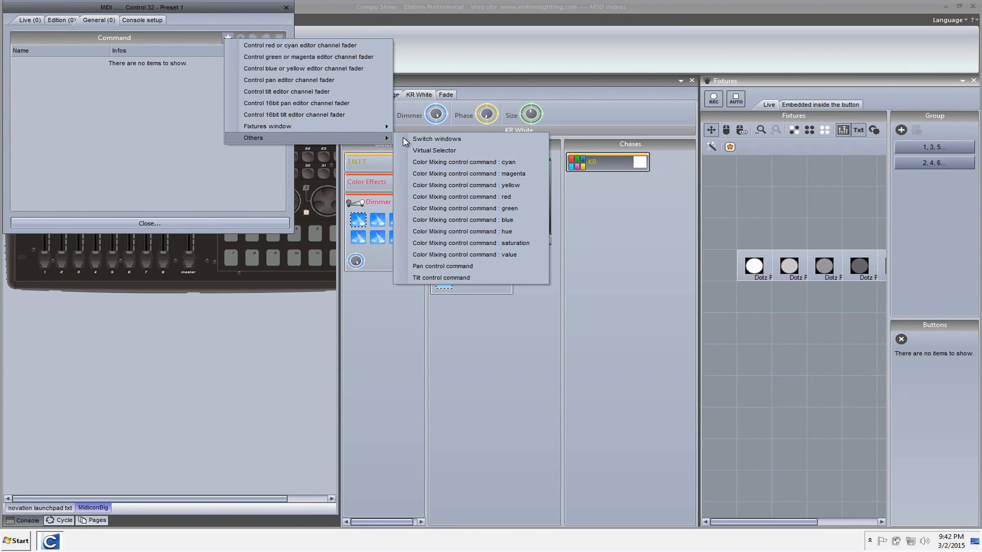
left_click(446, 151)
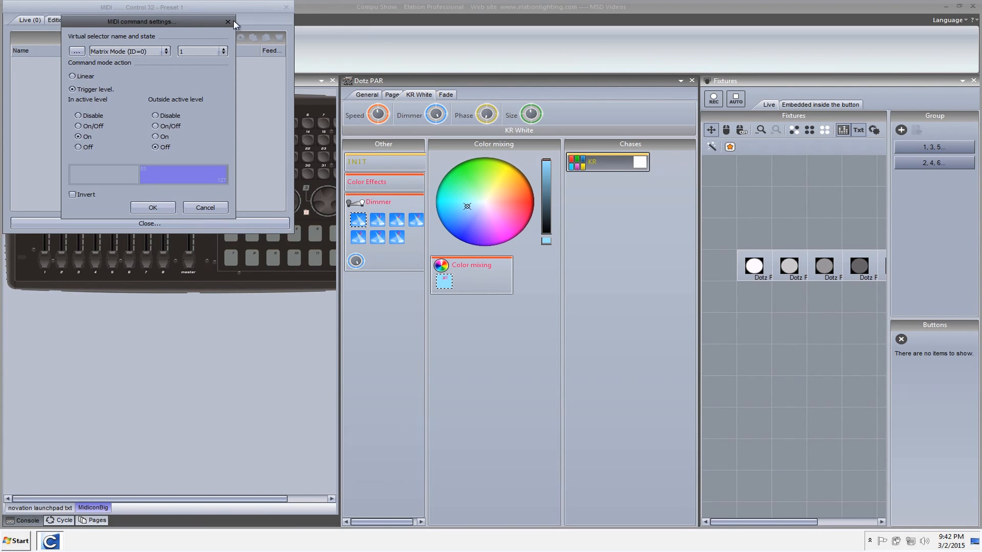
left_click(205, 207)
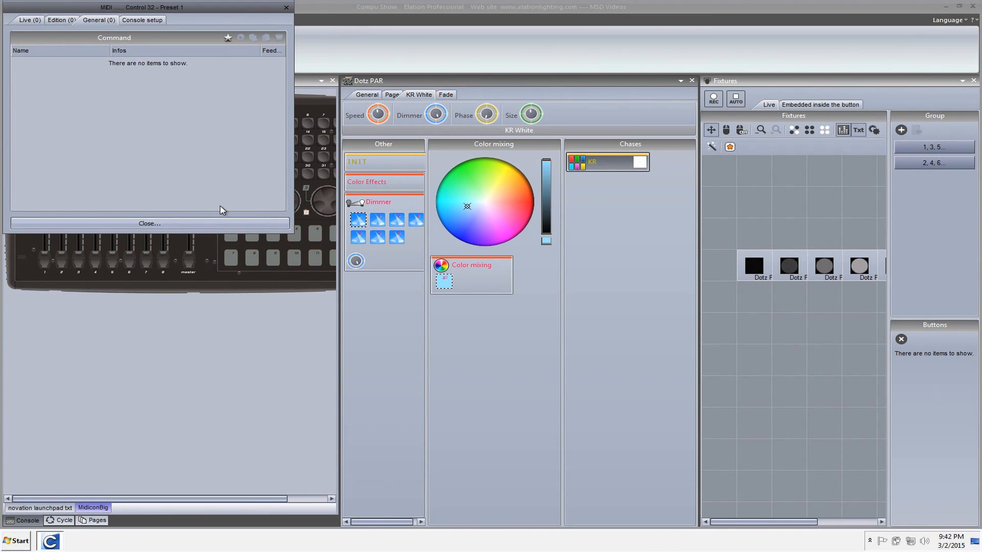
left_click(228, 38)
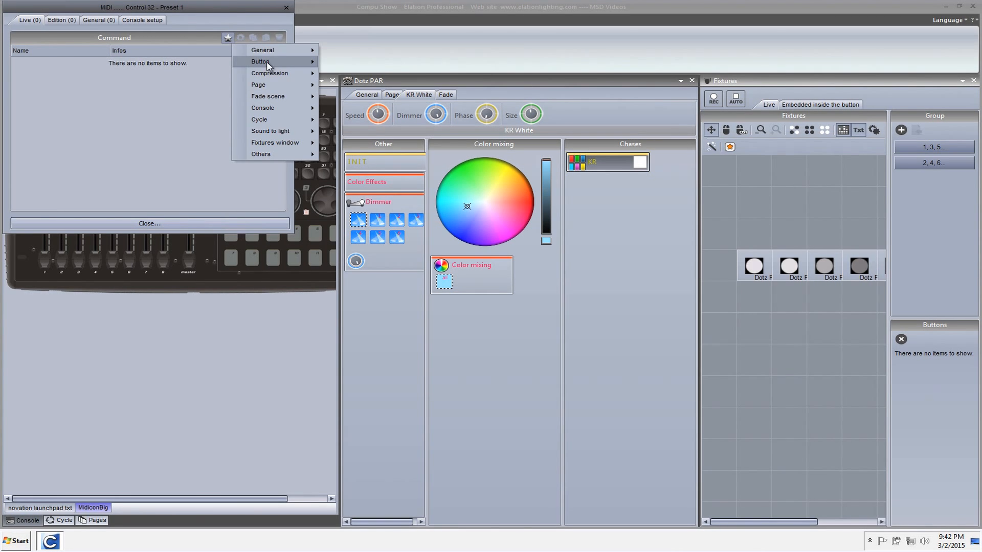
mouse_move(268, 73)
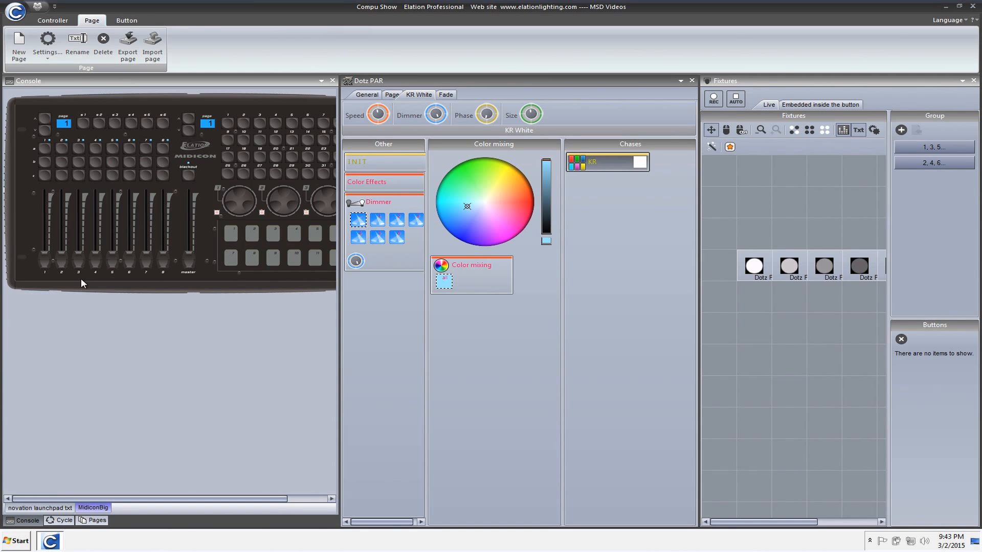
Step: Add a live Button activation command to console fader 1 and limit its trigger range to roughly the lowest third of the fader
double_click(47, 263)
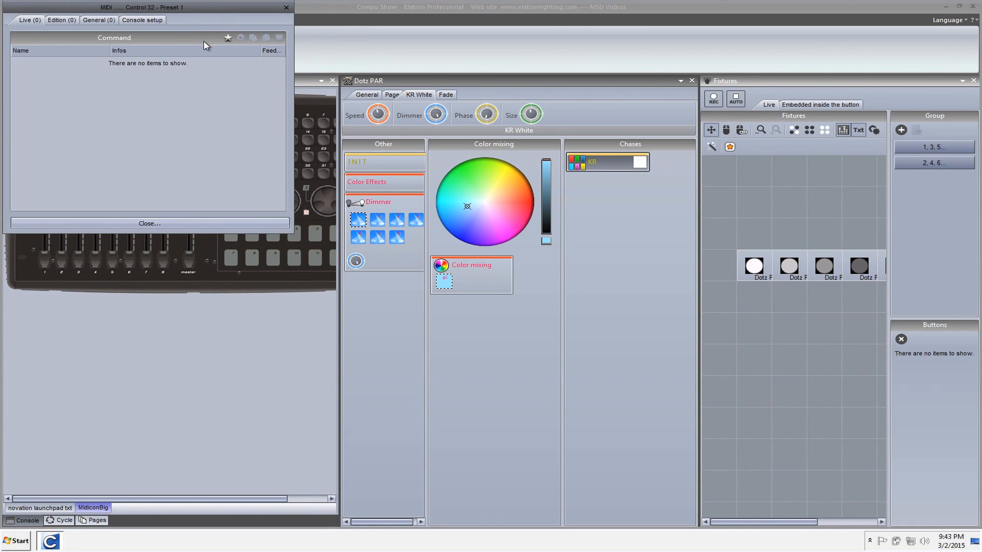
left_click(227, 38)
mouse_move(252, 61)
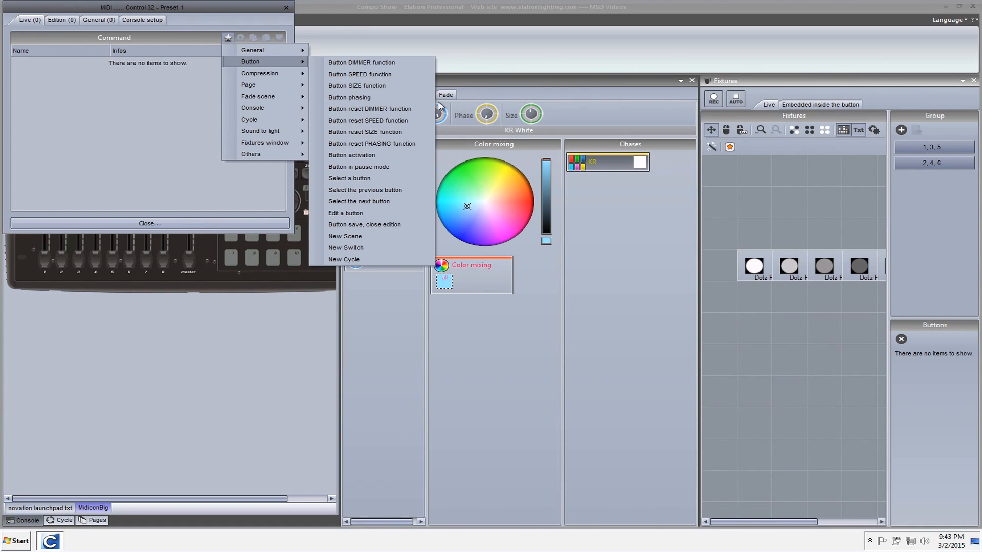
left_click(360, 179)
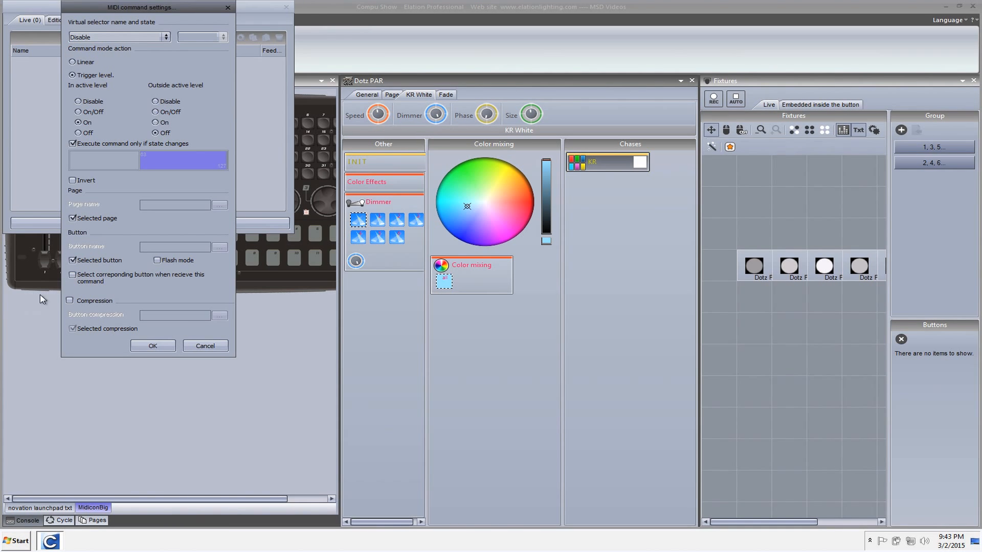
left_click_drag(180, 153, 108, 153)
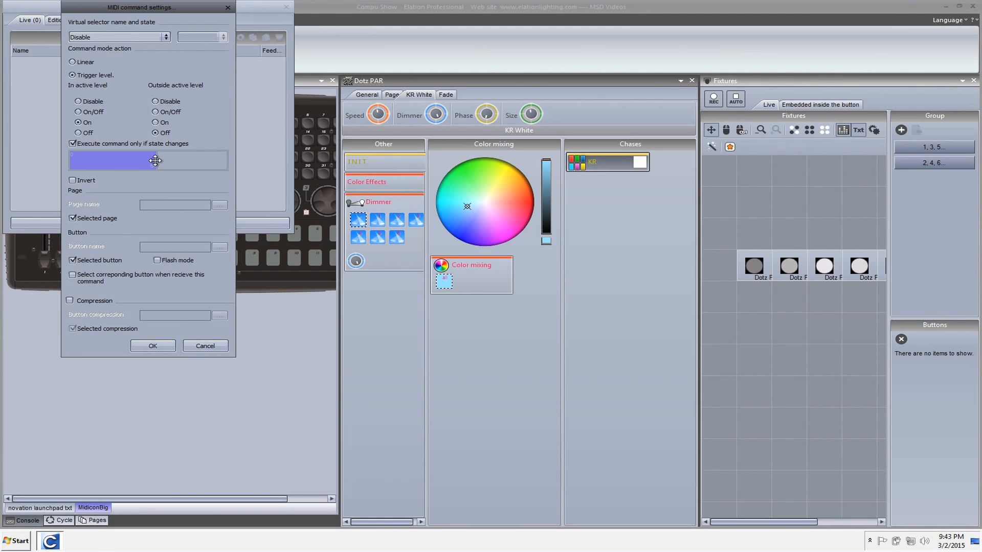
left_click_drag(158, 164, 123, 174)
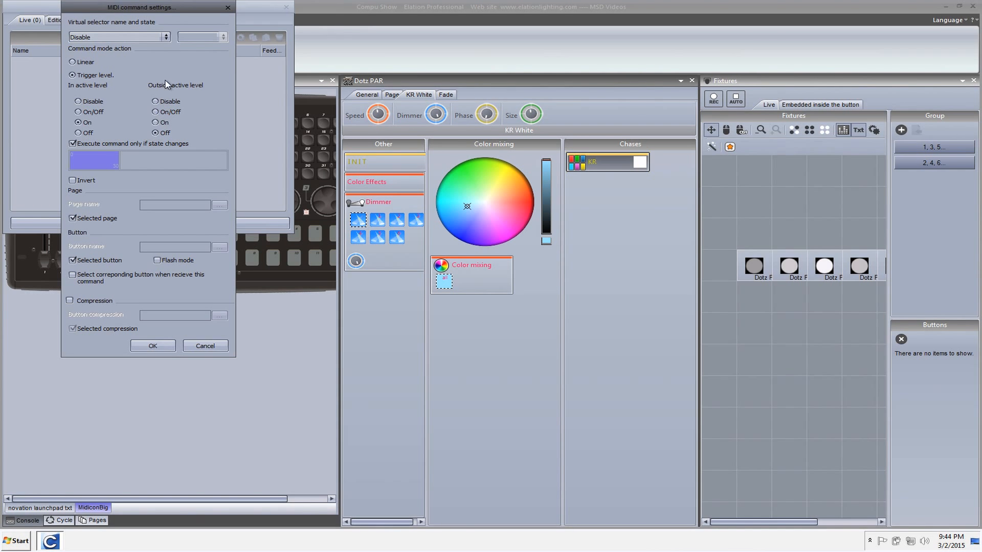
Step: Assign the command to the KR RedBlack button on the Dotz PAR page instead of the selected page, and apply it
left_click(95, 216)
left_click(222, 207)
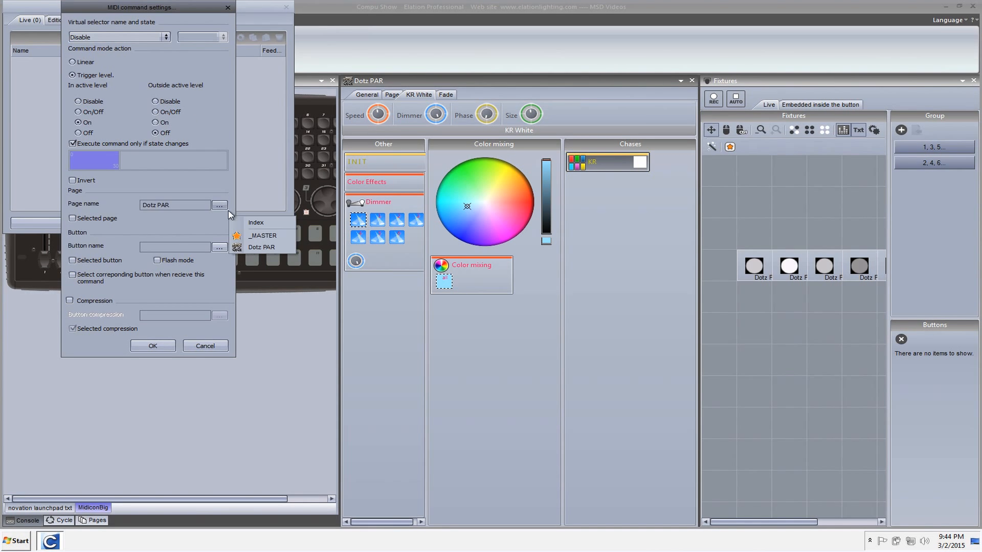
left_click(247, 248)
left_click(220, 247)
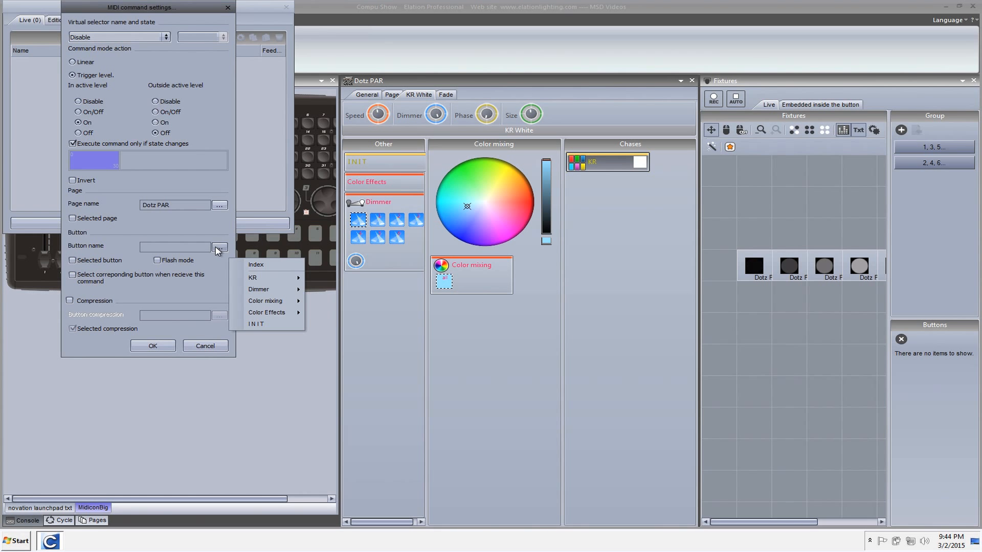
mouse_move(253, 277)
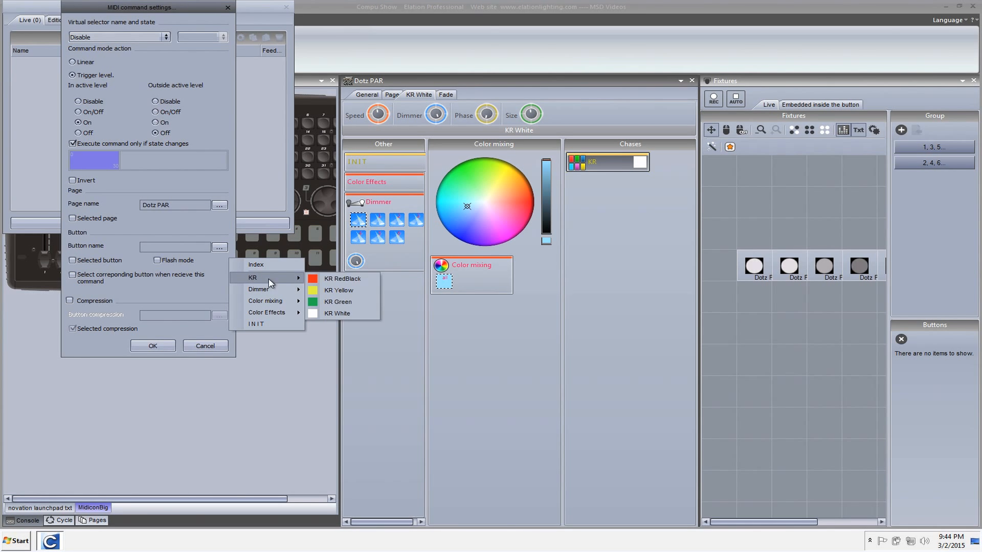
left_click(325, 281)
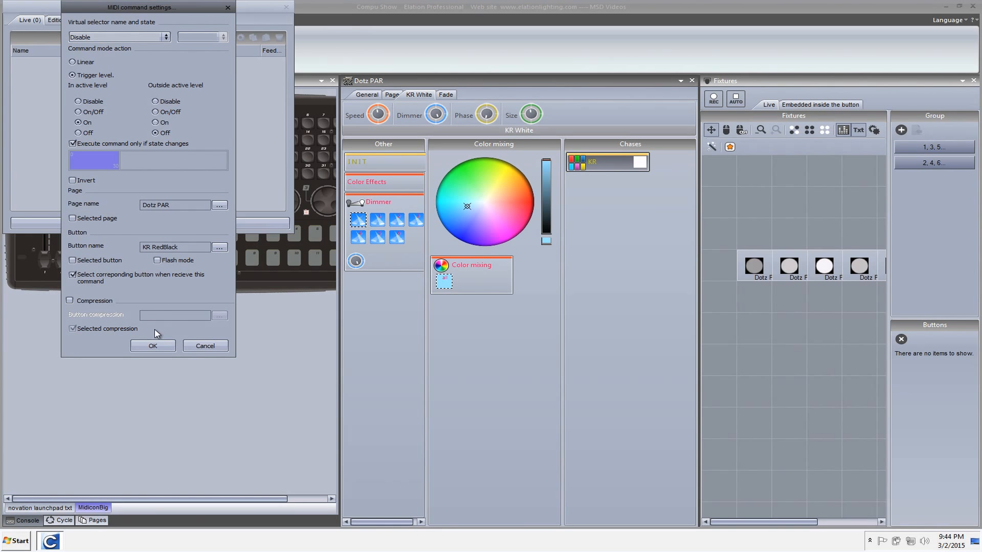
left_click(153, 346)
Step: Duplicate the KR RedBlack command, assign the copy to KR Yellow and shift its trigger range to start at 30
left_click(253, 38)
left_click(266, 37)
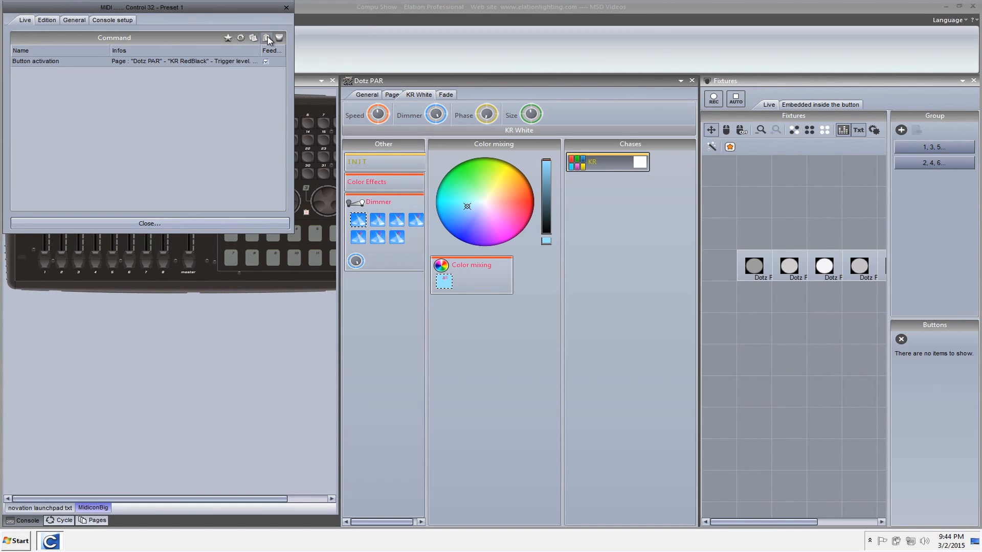
double_click(236, 61)
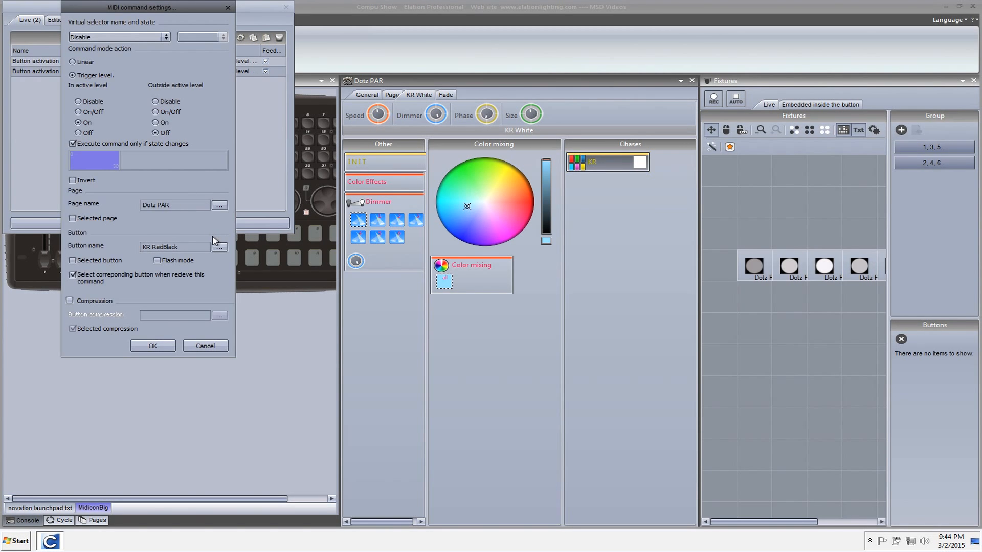
left_click(219, 250)
mouse_move(276, 277)
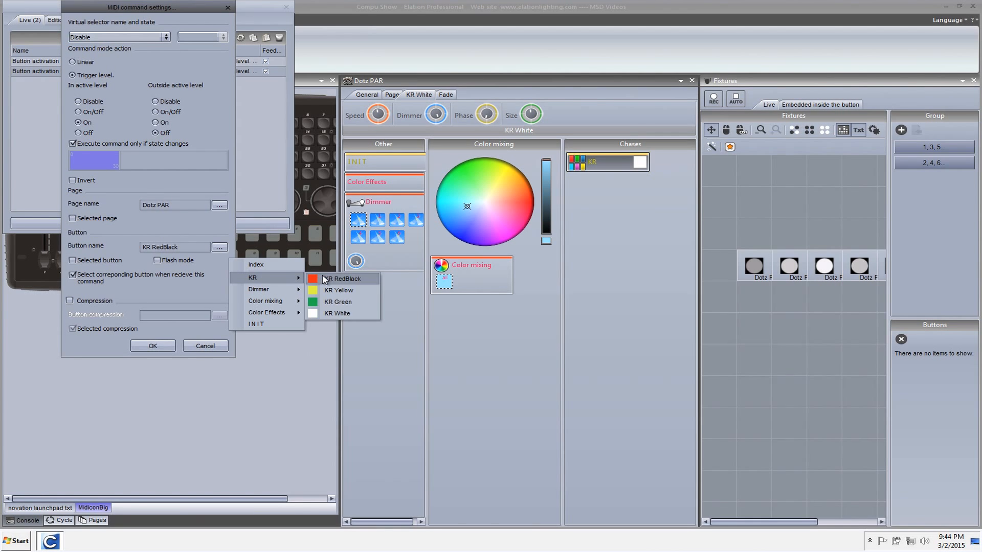
left_click(325, 292)
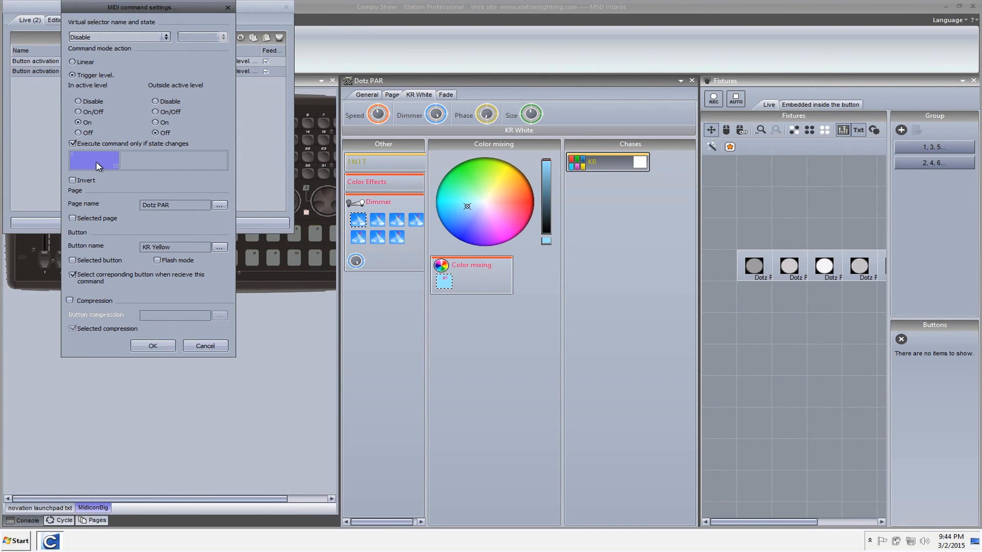
left_click_drag(101, 160, 130, 163)
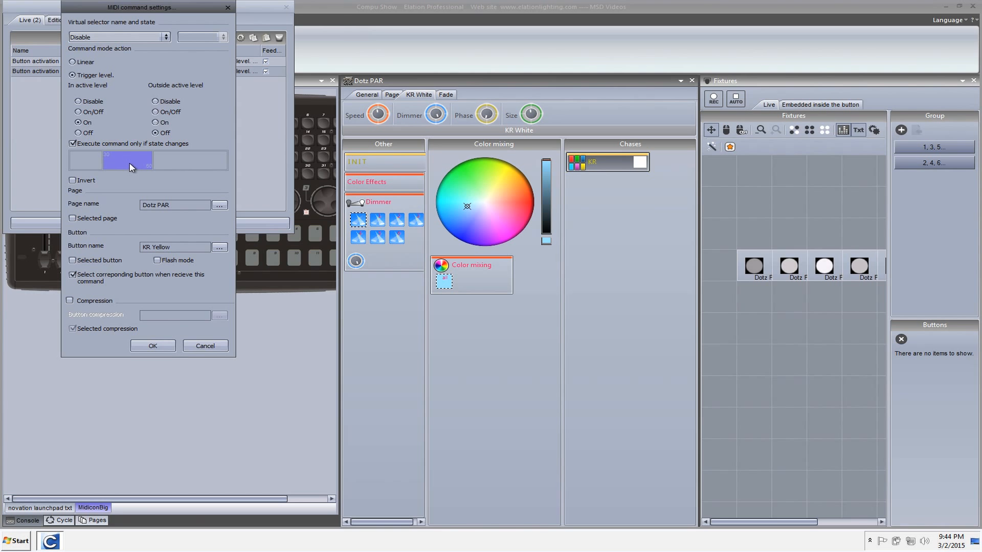
left_click(153, 347)
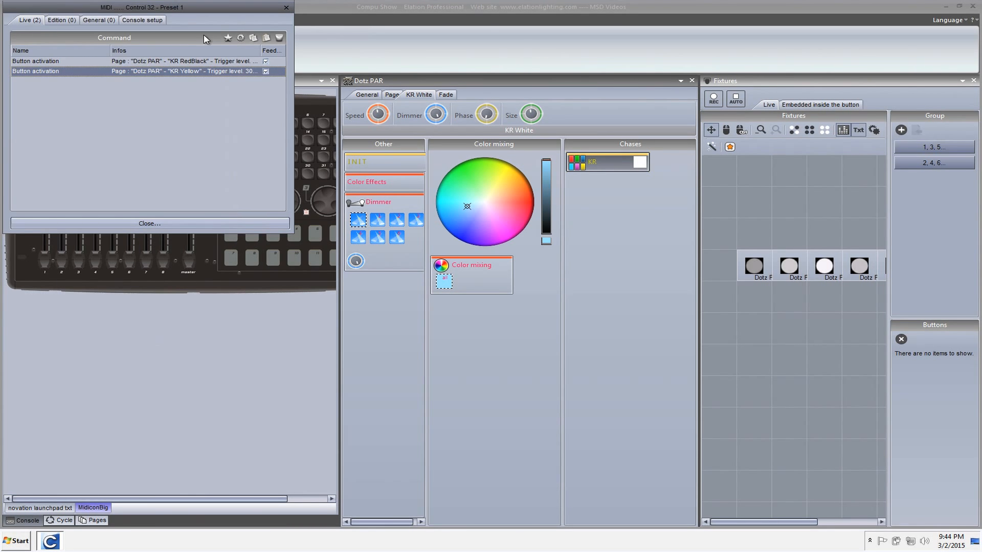
Step: Duplicate the KR Yellow command, assign the copy to KR Green and shift its trigger range to start at 61
left_click(266, 39)
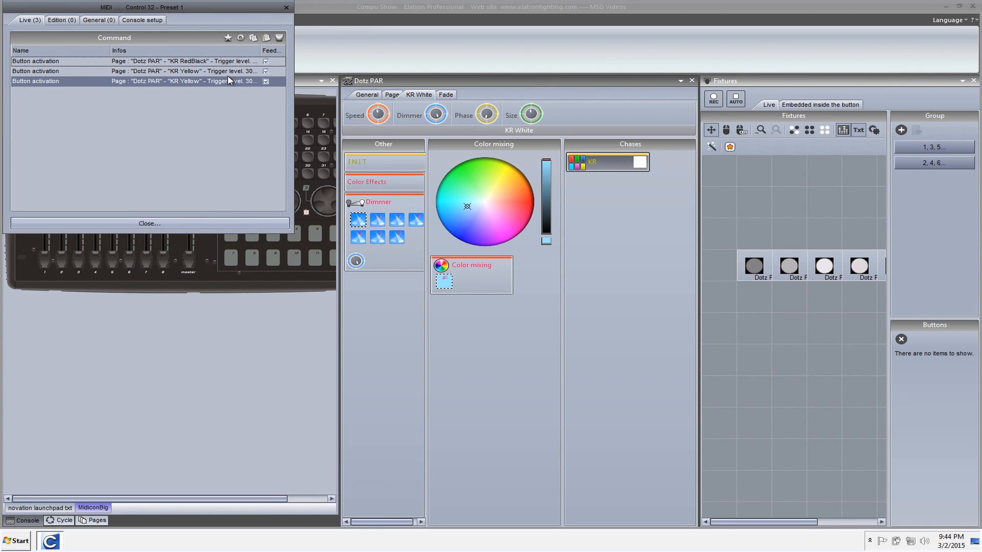
double_click(231, 81)
left_click(220, 248)
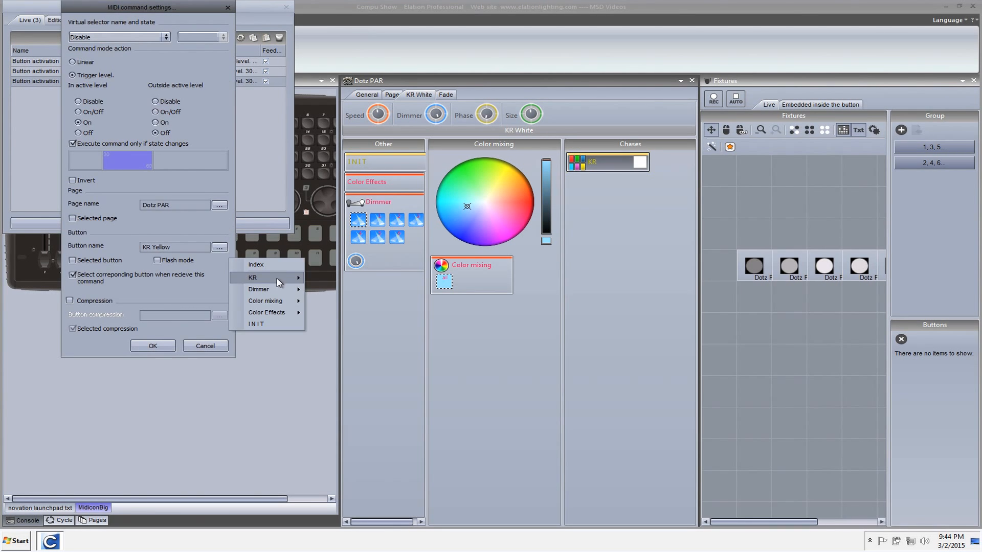
mouse_move(276, 278)
left_click(335, 302)
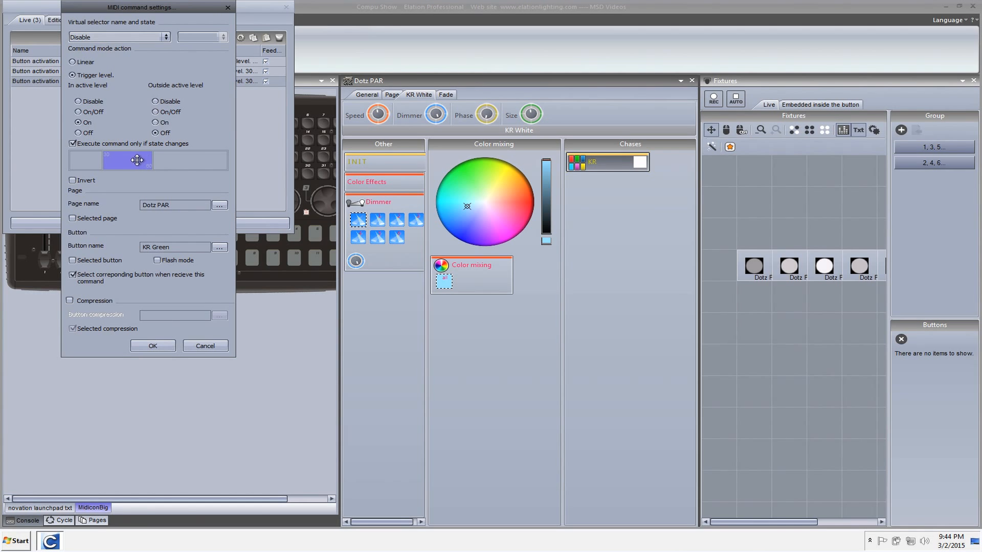
left_click_drag(138, 163, 175, 167)
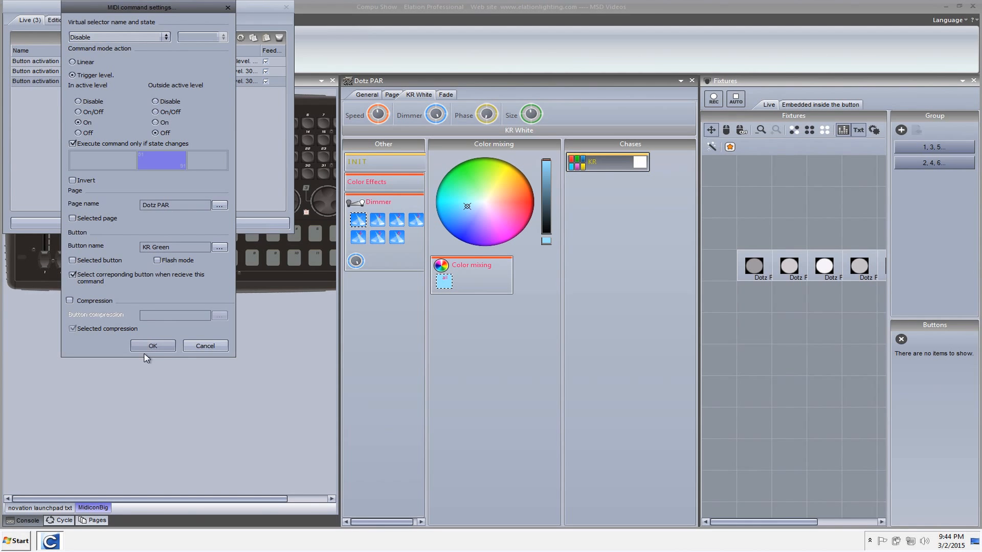
left_click(167, 345)
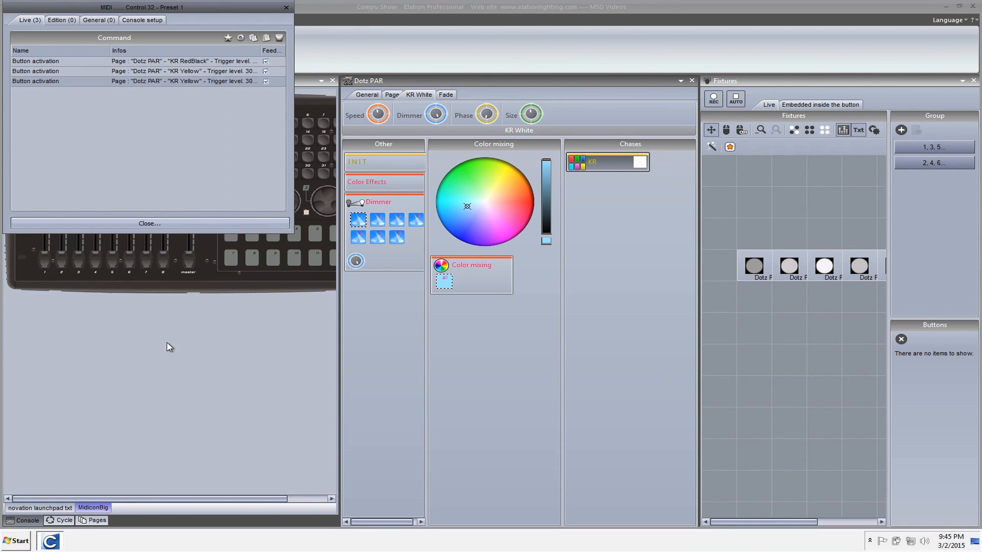
Step: Trim the upper end of the KR RedBlack command's trigger range slightly and apply it
double_click(207, 61)
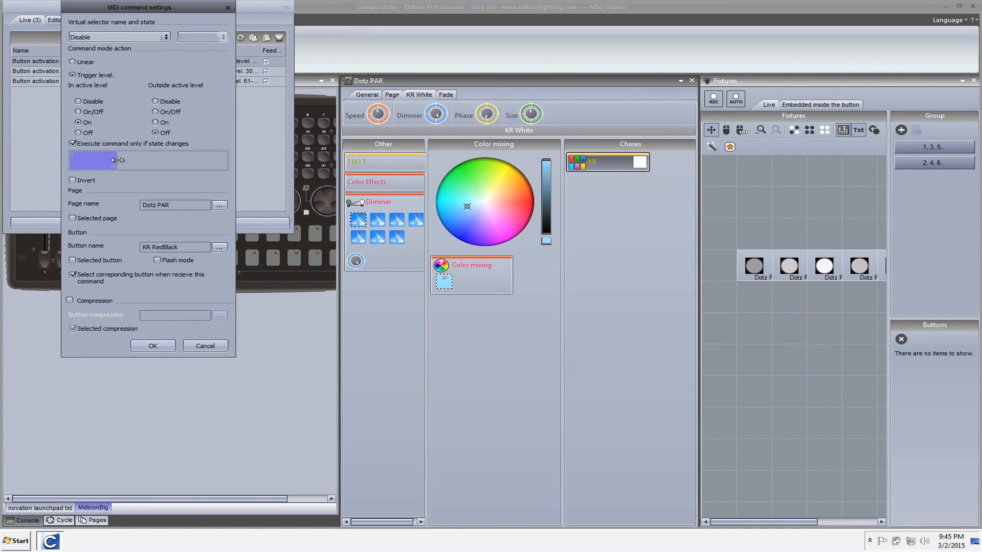
left_click(149, 346)
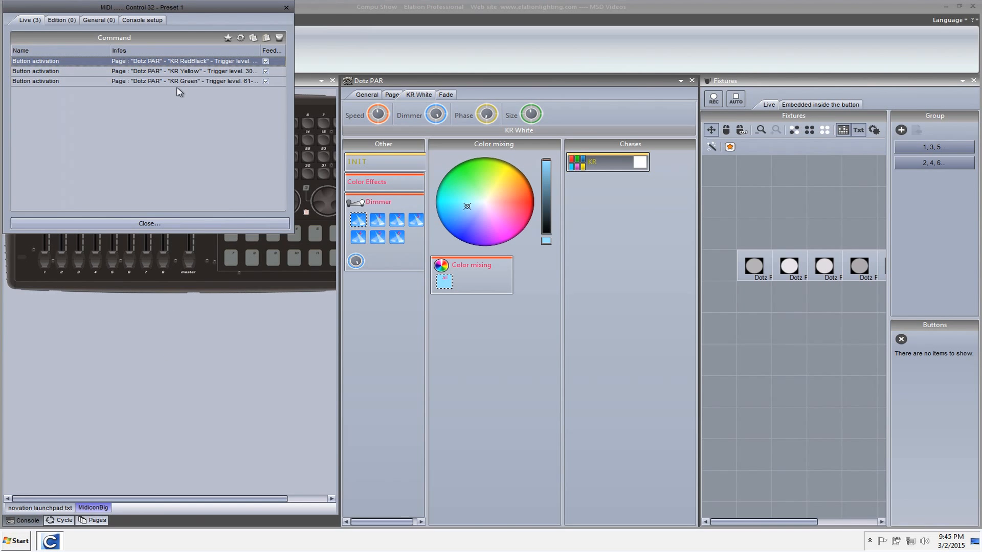
Step: Add another copy of the KR Yellow command for KR White with its trigger range shifted to start at 92, and close the command list
left_click(184, 81)
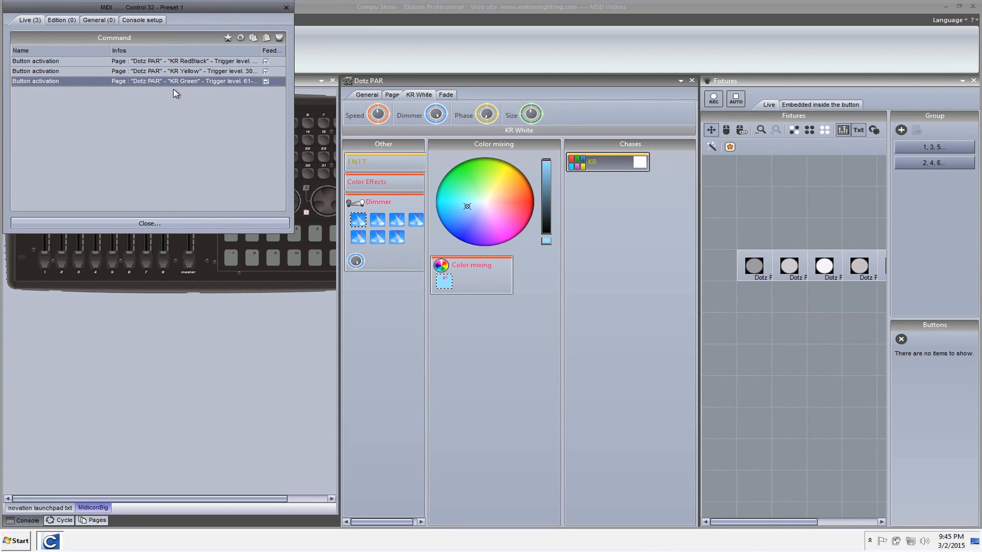
left_click(266, 38)
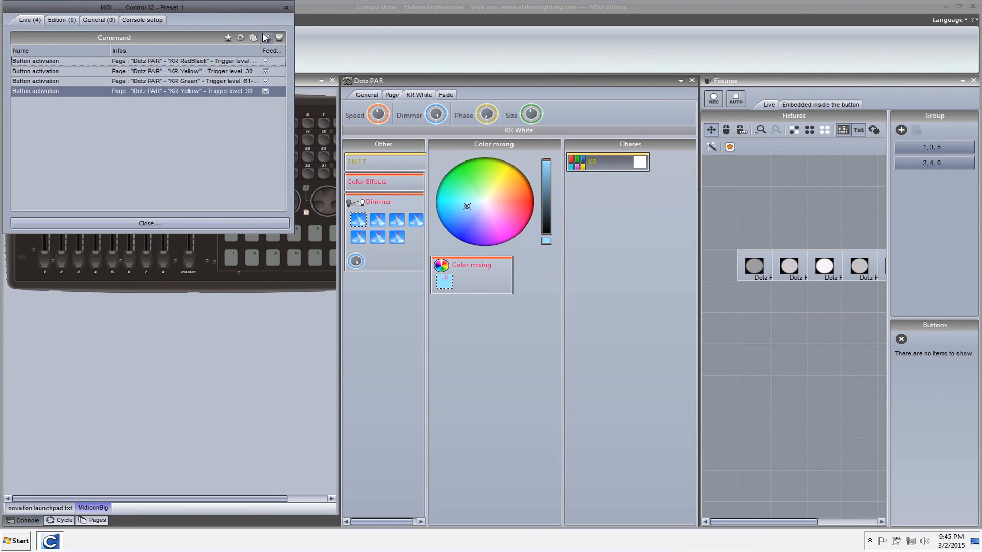
double_click(203, 95)
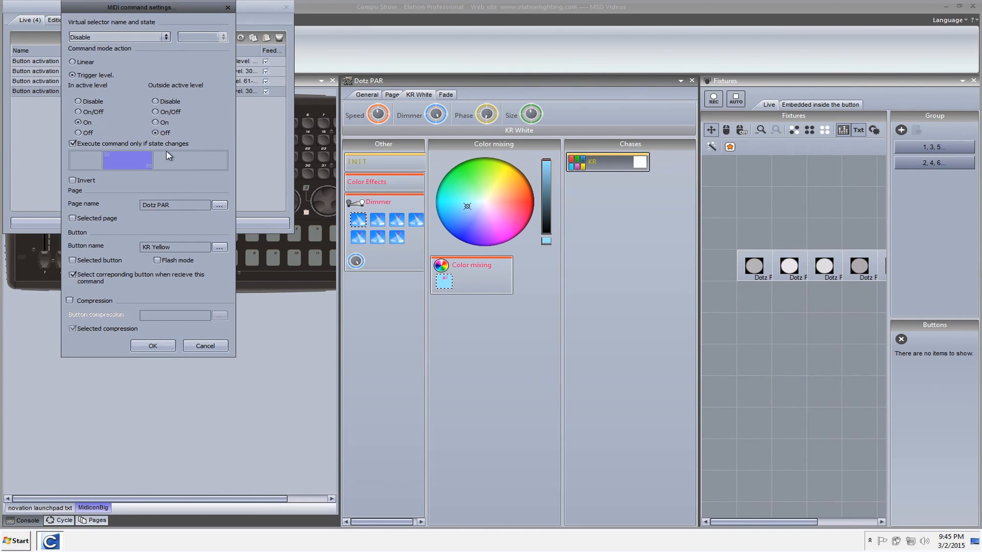
left_click(219, 248)
mouse_move(291, 278)
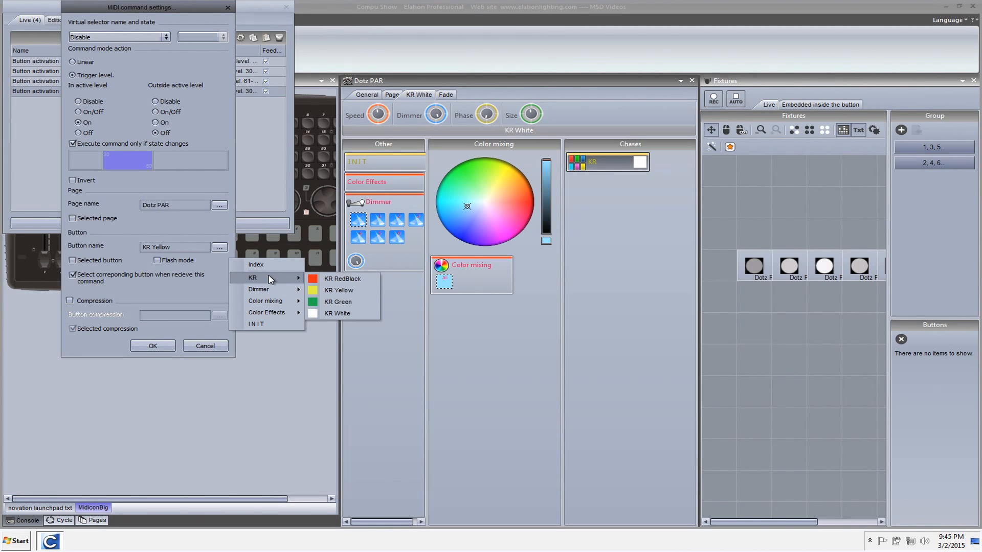
left_click(330, 308)
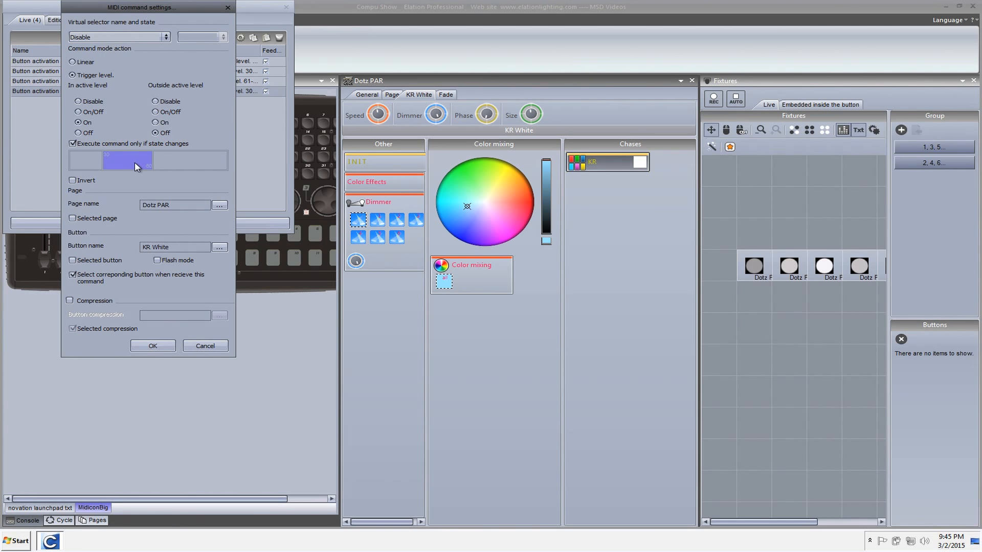
left_click_drag(135, 163, 203, 161)
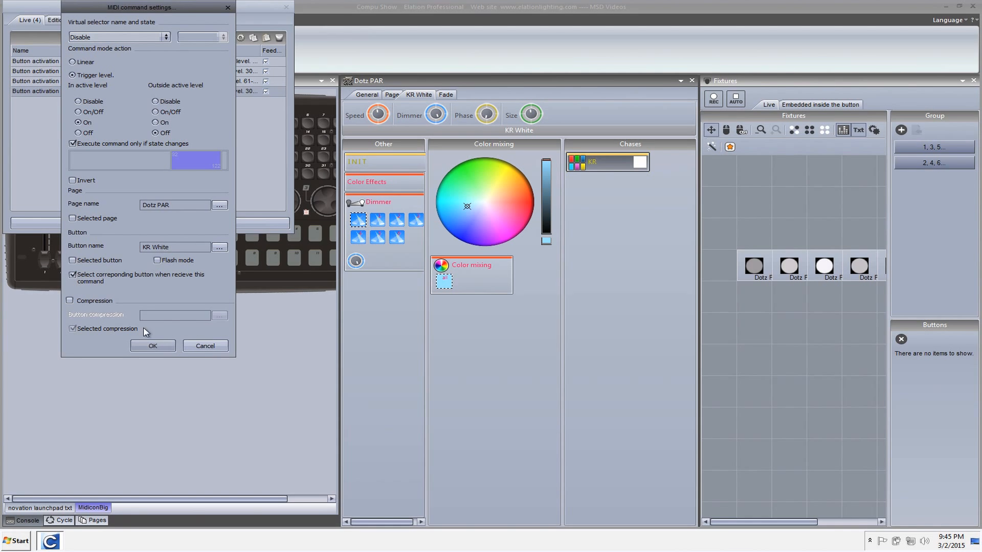
left_click(154, 345)
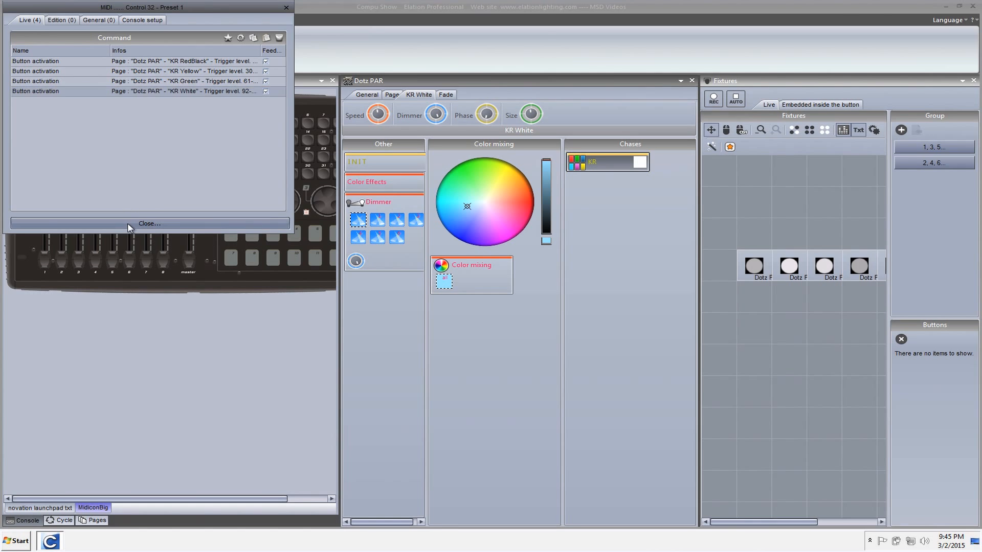
left_click(150, 224)
Step: Test console fader 1 by moving it up and down through the trigger ranges of the KR chases, ending at full
left_click_drag(45, 262, 44, 256)
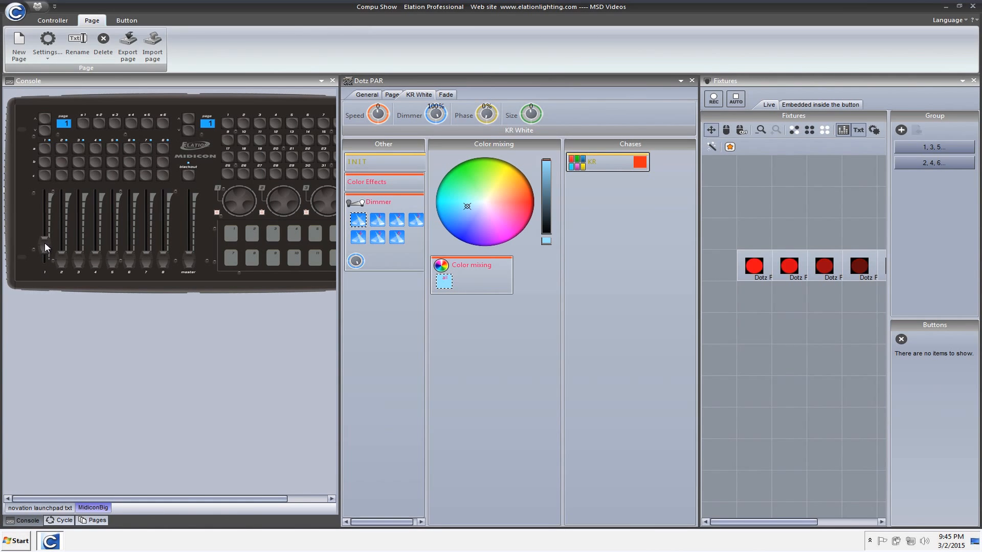
mouse_move(45, 222)
left_mouse_down()
mouse_move(47, 199)
mouse_move(53, 253)
mouse_move(53, 198)
mouse_move(45, 227)
left_mouse_up()
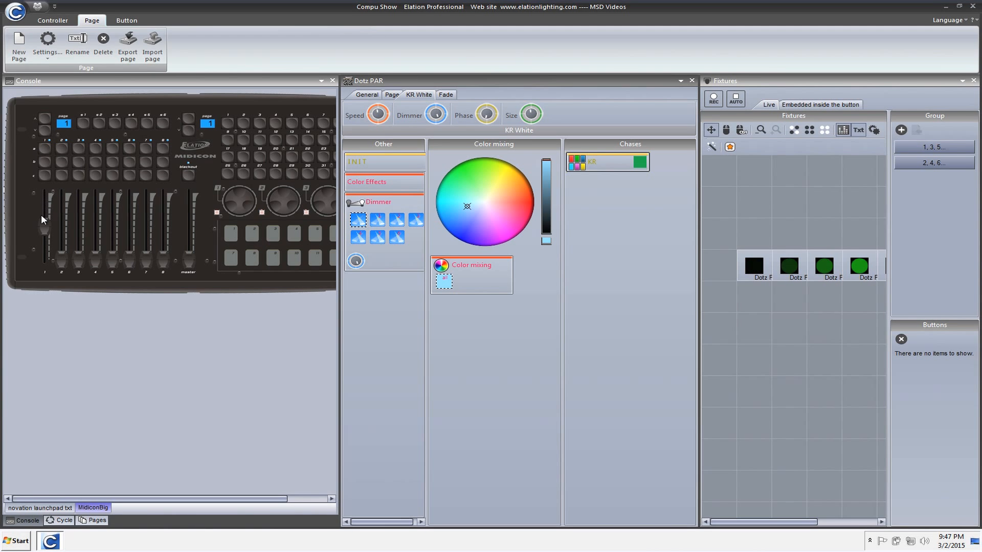
mouse_move(41, 219)
left_mouse_down()
mouse_move(41, 244)
mouse_move(42, 213)
left_mouse_up()
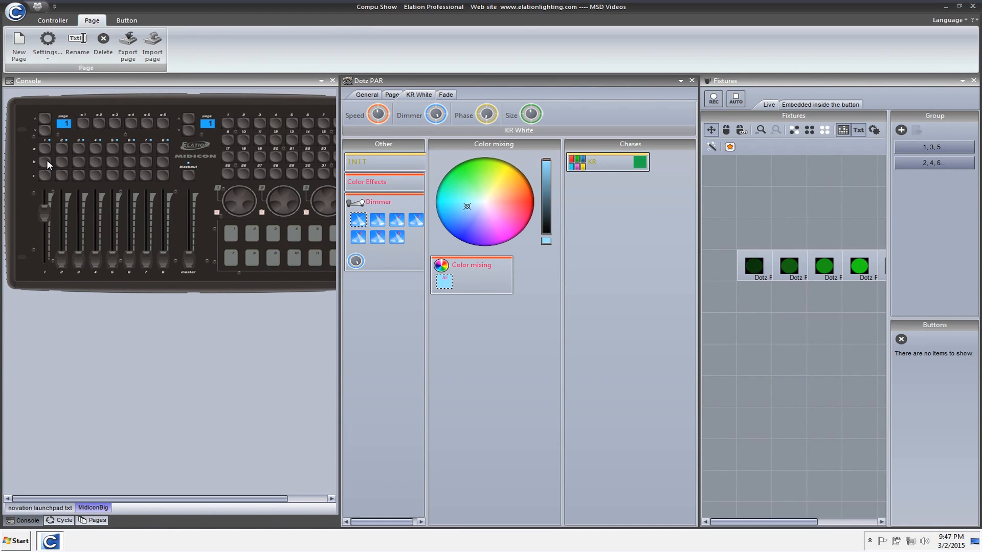
mouse_move(48, 210)
left_mouse_down()
mouse_move(44, 246)
mouse_move(44, 207)
mouse_move(44, 226)
left_mouse_up()
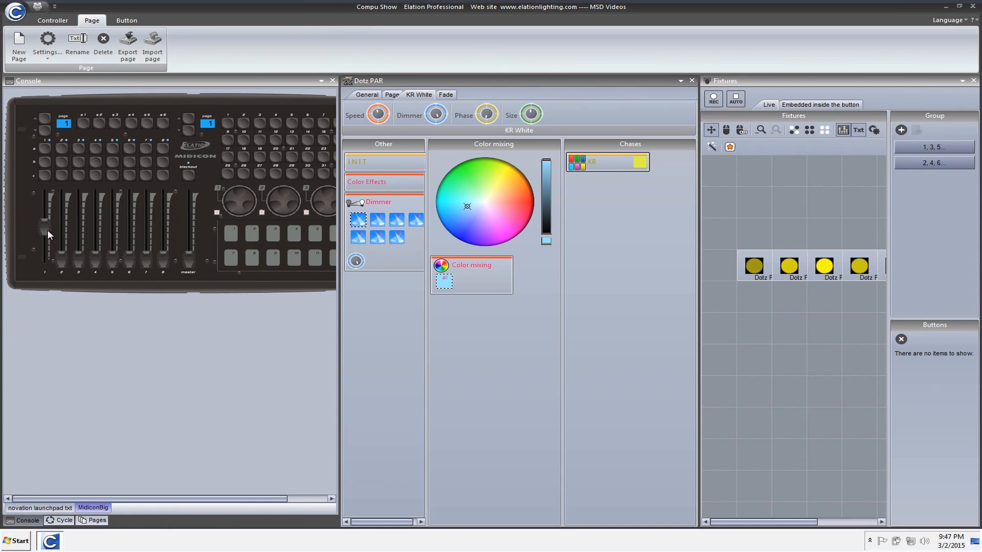
left_click_drag(45, 222, 45, 191)
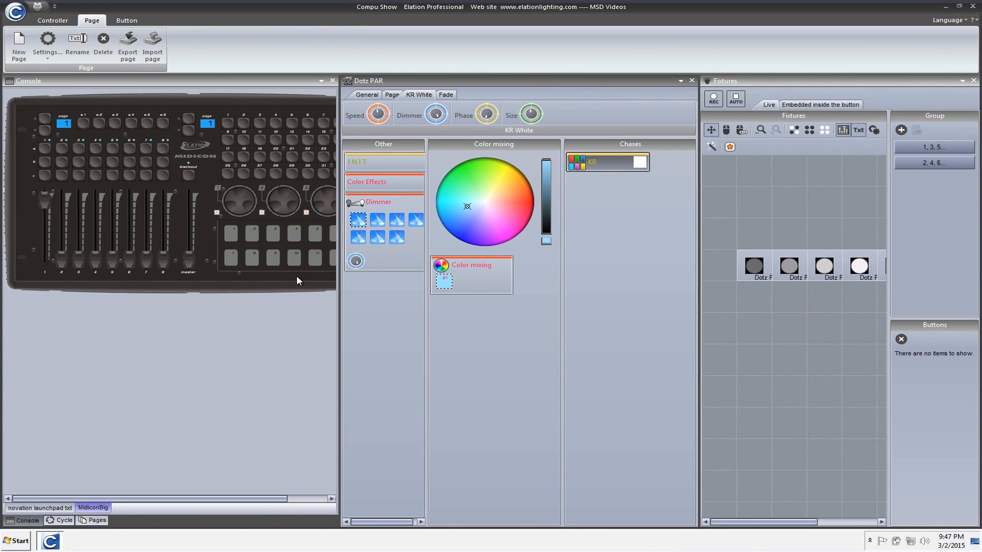
Step: View the chases inside the KR compression, close it and lower console fader 1 into the KR Yellow range
left_click(640, 167)
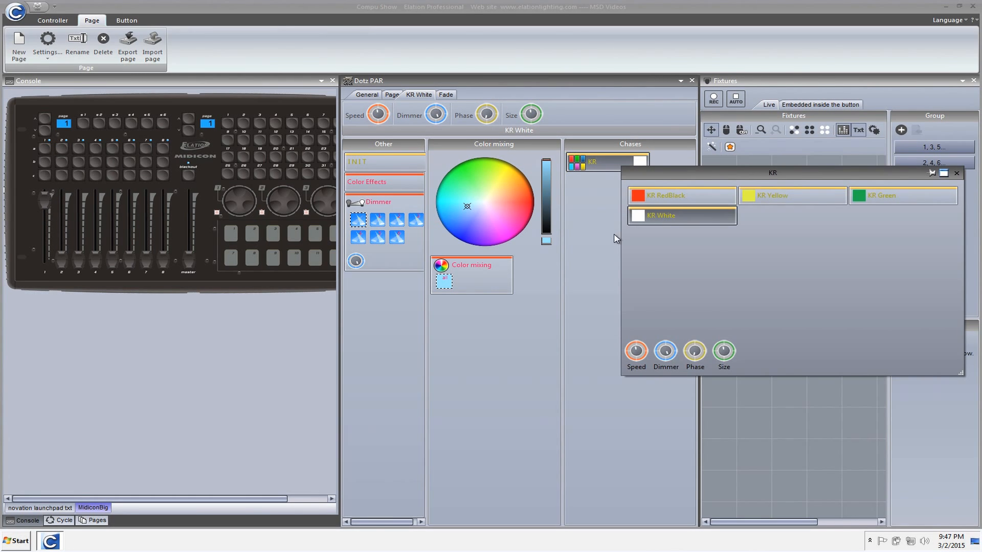
left_click(25, 175)
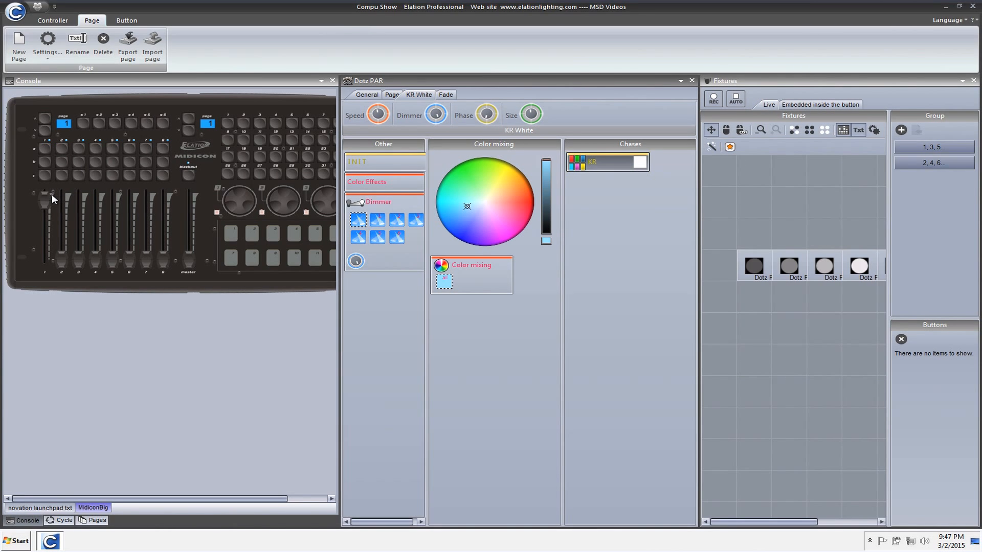
left_click_drag(47, 205, 47, 229)
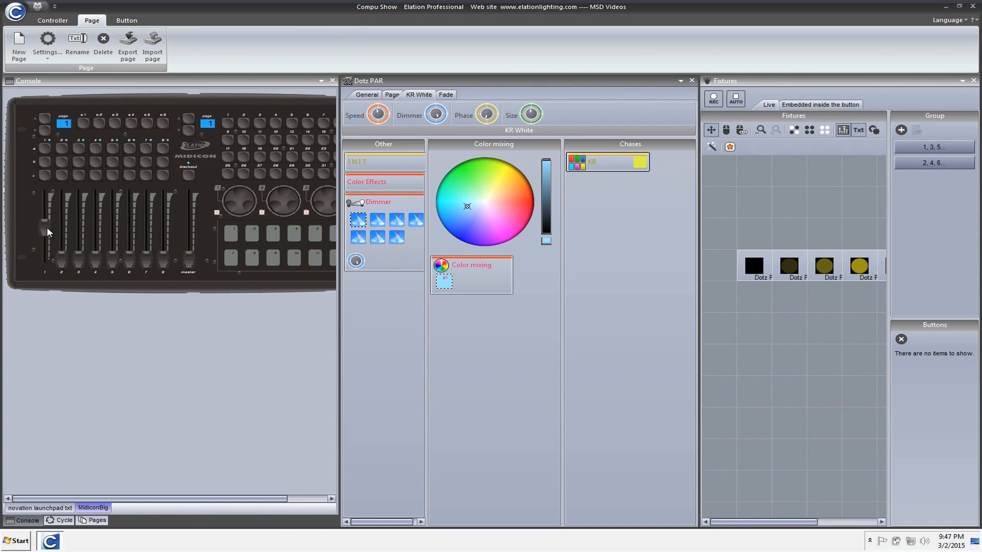